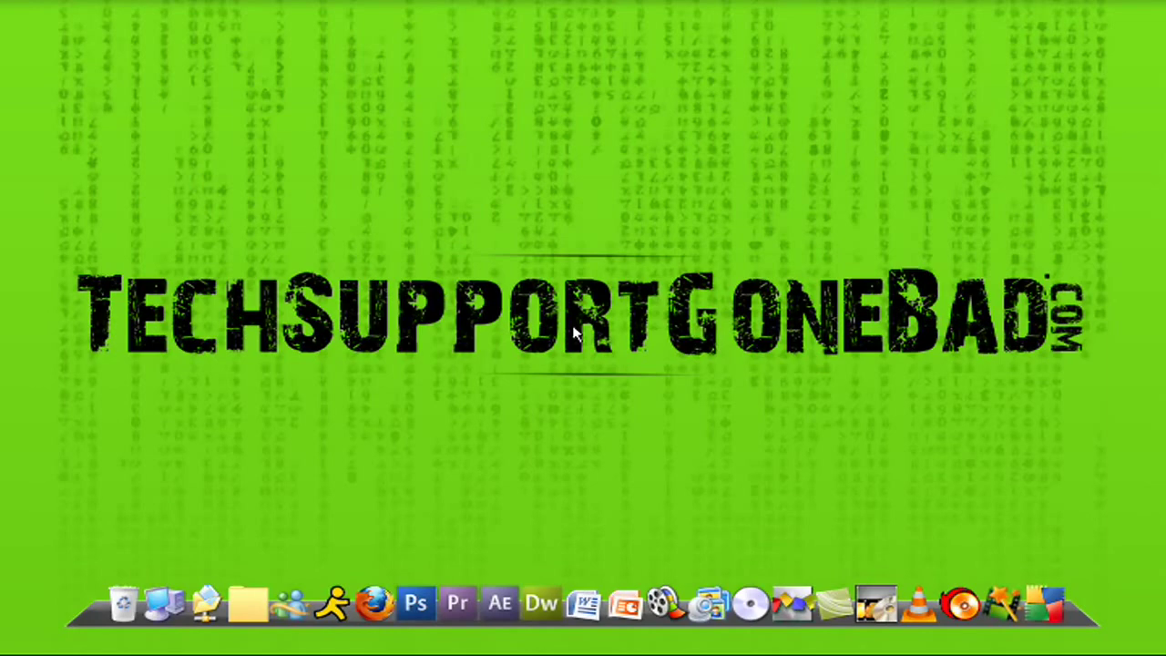
# Bring the Firefox window showing the WordPress.com home page to the front
pyautogui.click(159, 642)
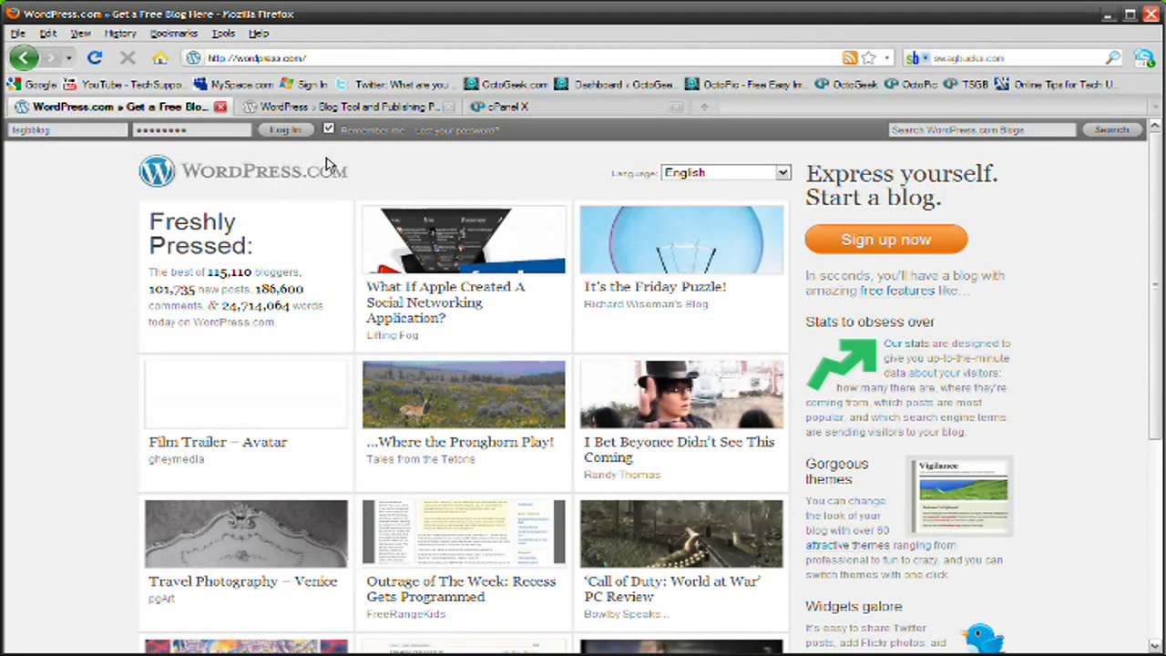
# View the WordPress.org site briefly, then go back to the WordPress.com home page
pyautogui.click(356, 108)
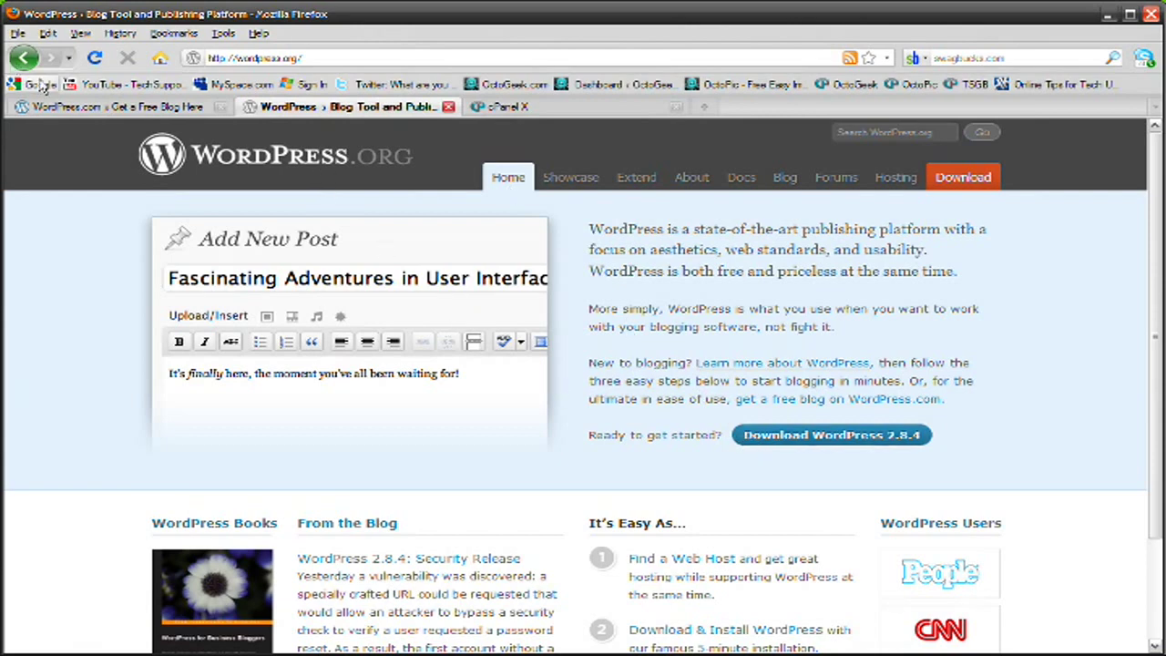
pyautogui.click(108, 108)
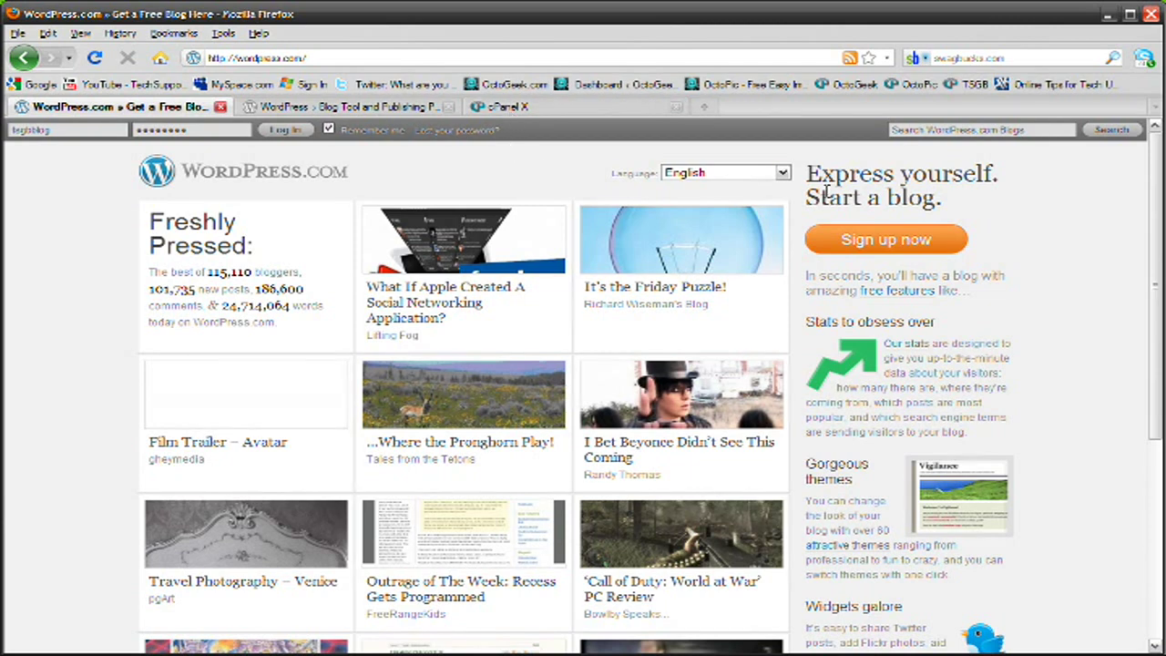
# Start a WordPress.com sign-up with username 'tsgbblog' and the same password entered twice
pyautogui.click(845, 239)
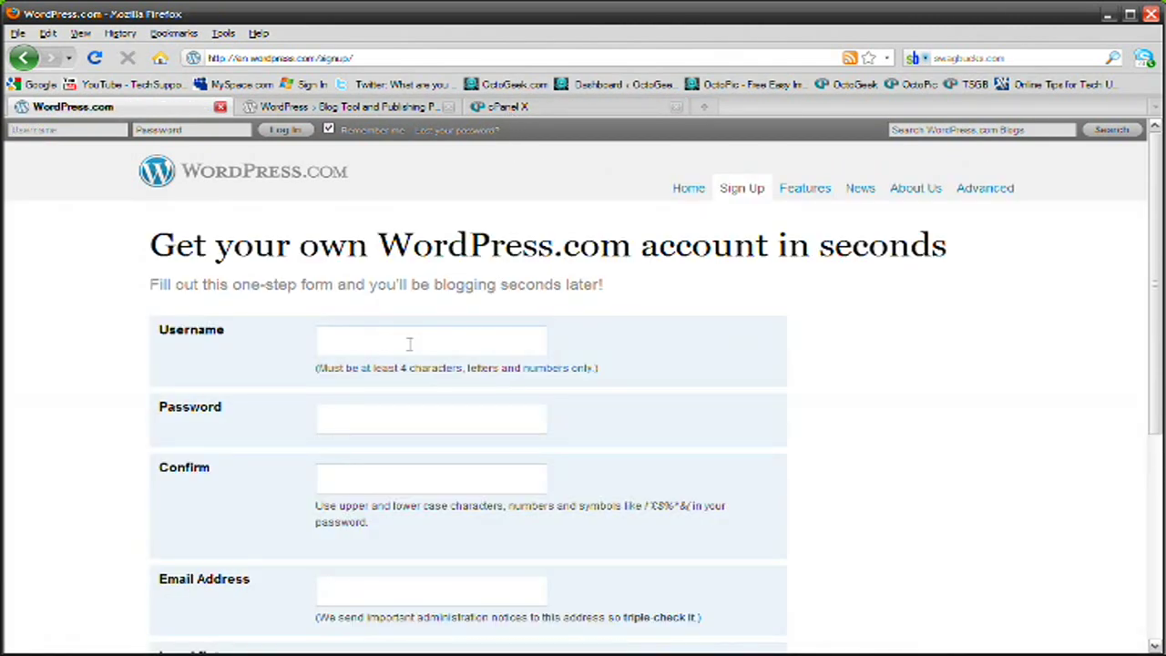
pyautogui.click(410, 342)
pyautogui.scroll(-1, 410, 345)
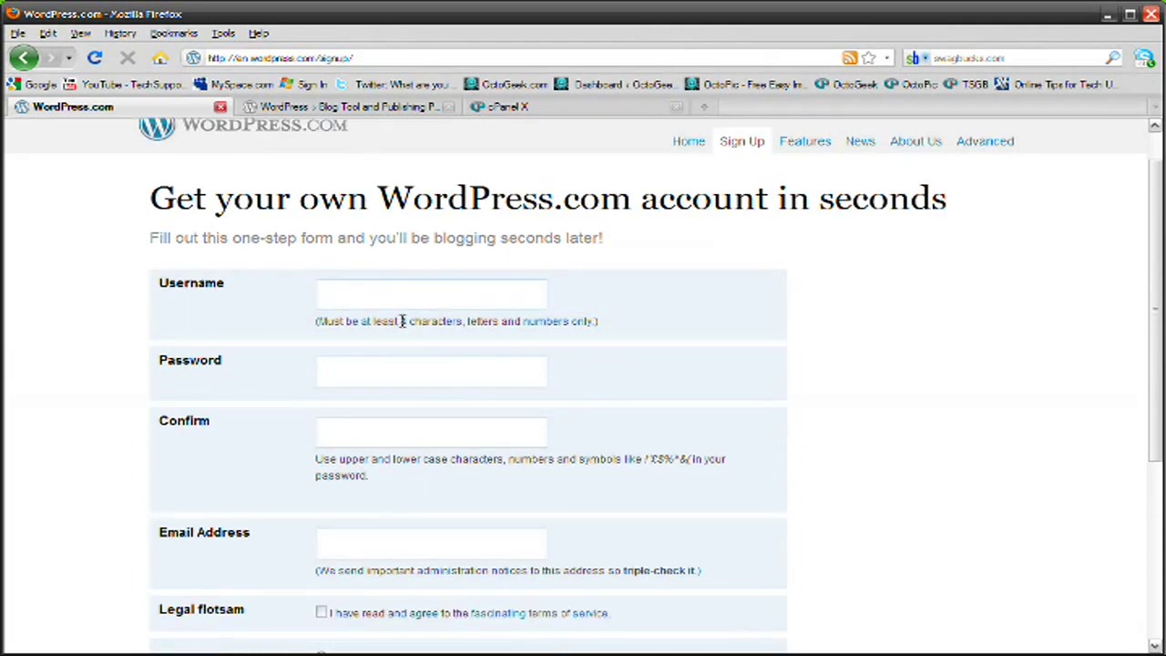
pyautogui.write('tsgbblog')
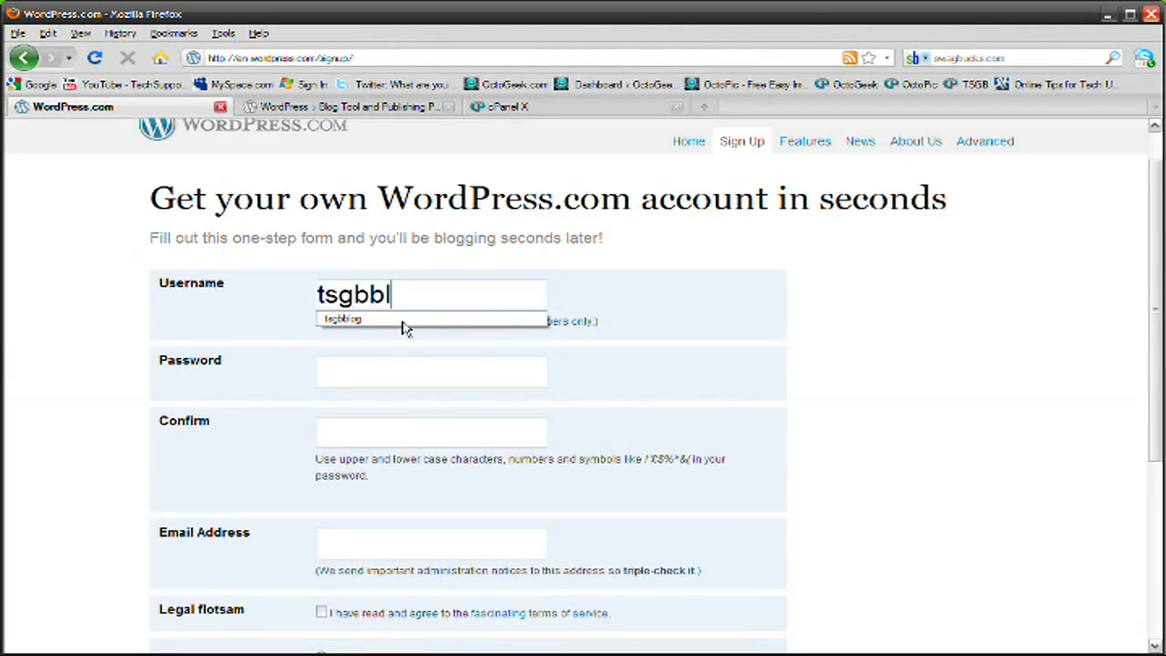
pyautogui.click(387, 371)
pyautogui.write('*********')
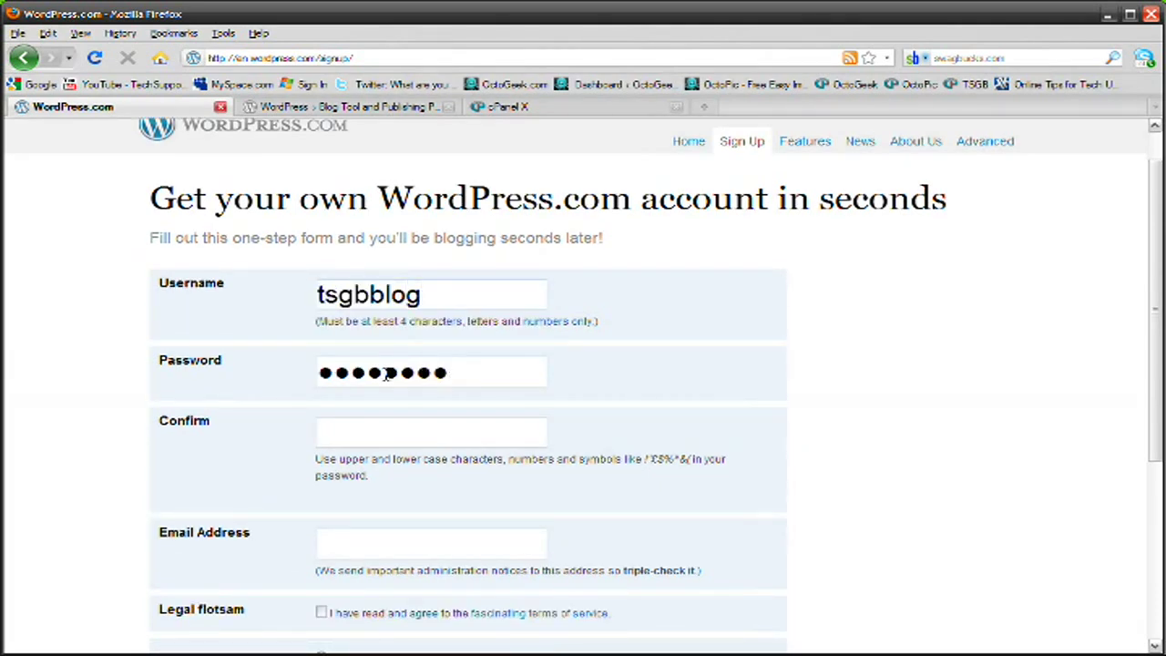
pyautogui.click(386, 424)
pyautogui.write('*********')
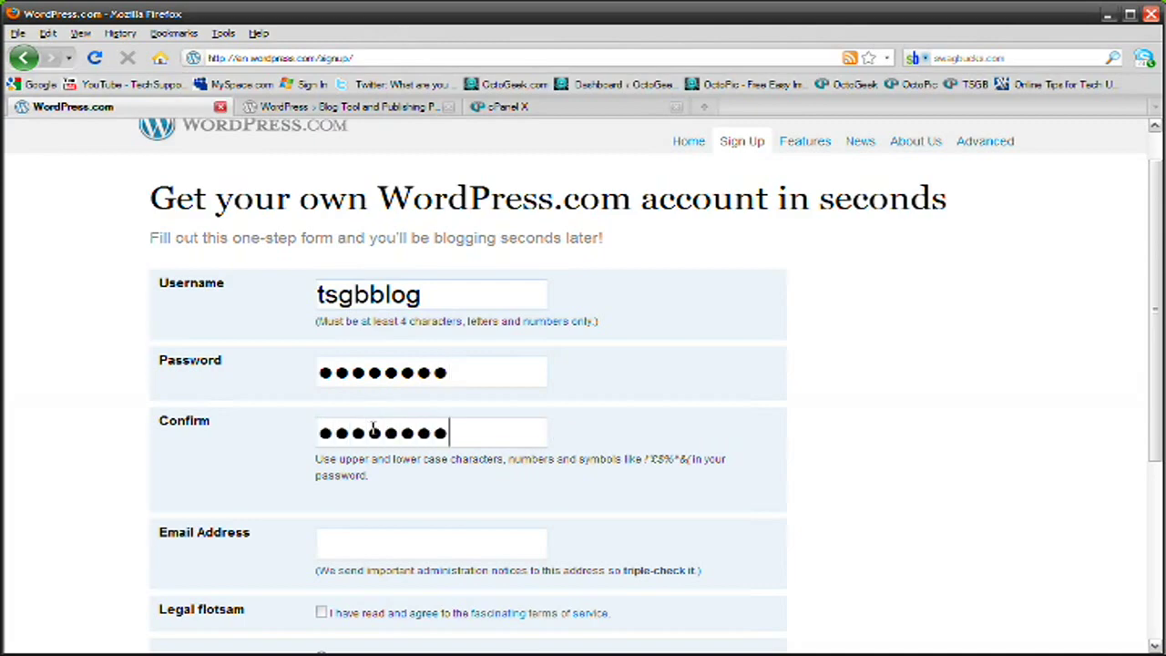
pyautogui.scroll(-6, 369, 406)
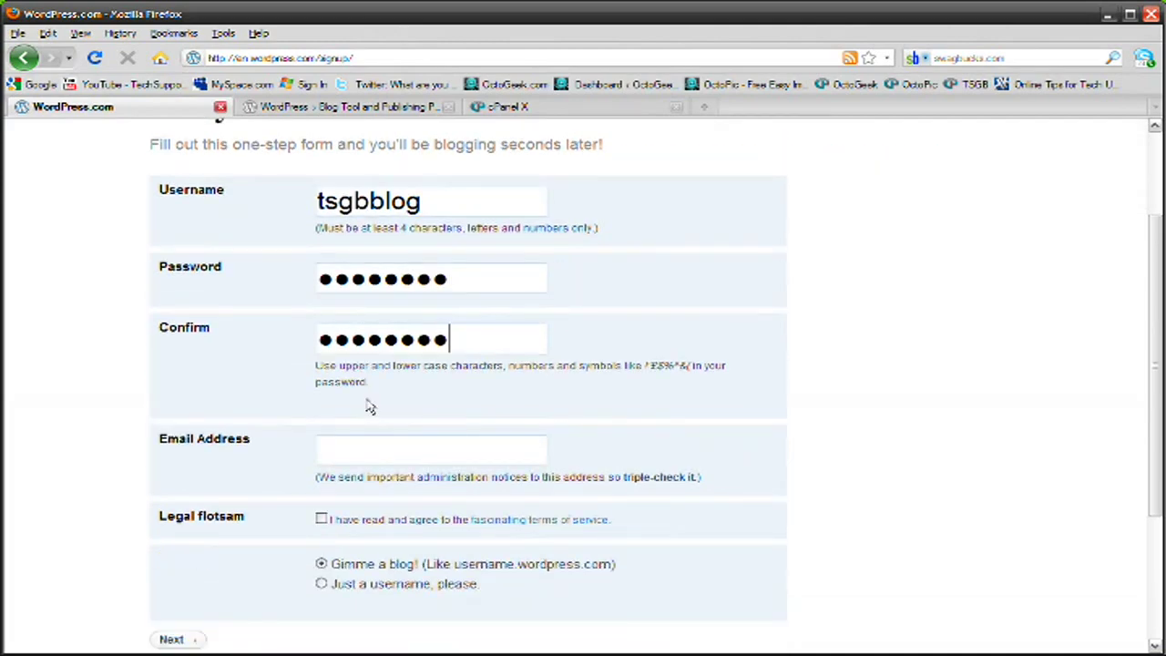
pyautogui.scroll(5, 371, 404)
pyautogui.scroll(1, 374, 400)
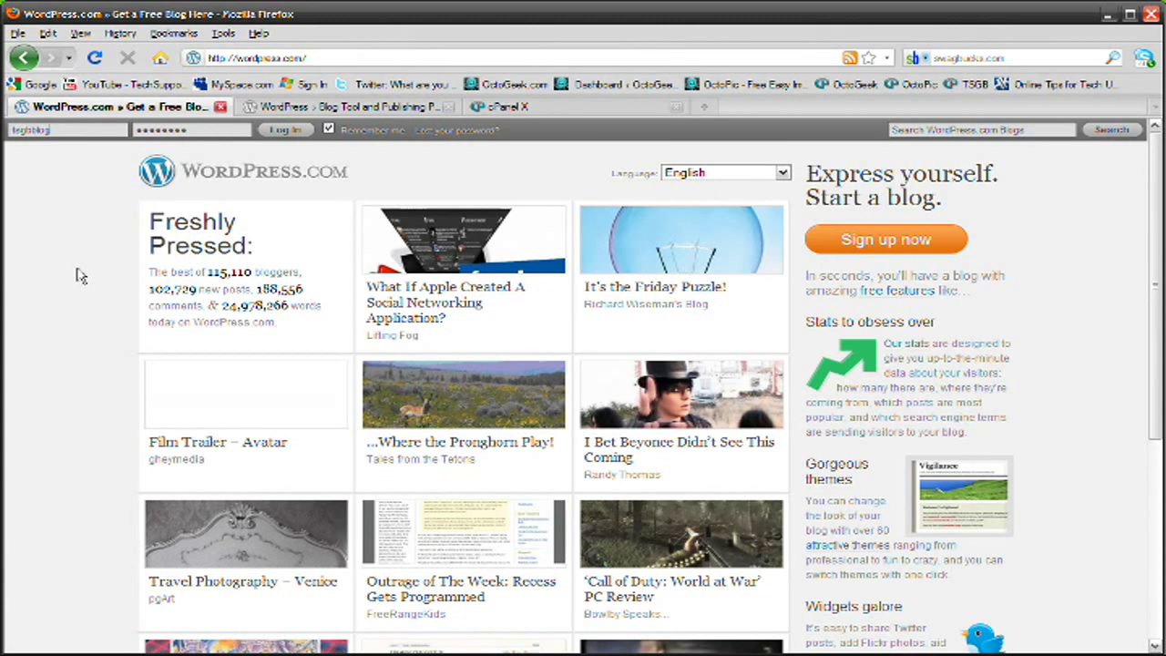
# Log in to WordPress.com with the remembered 'tsgbblog' credentials to reach the Howdy page
pyautogui.doubleClick(77, 130)
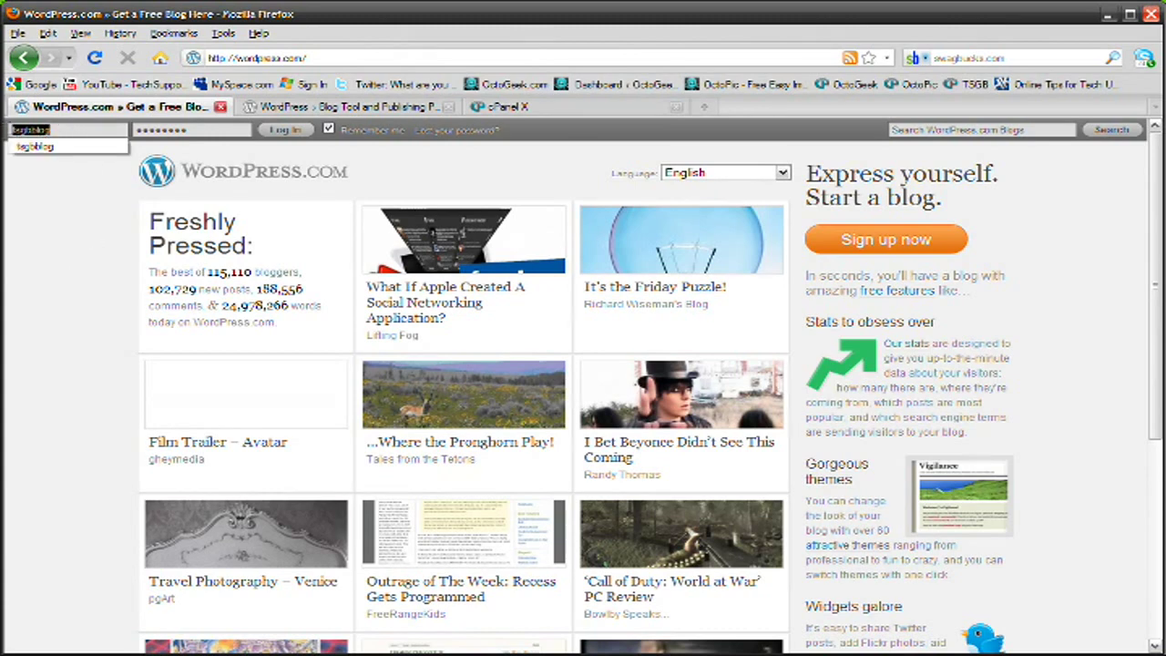
pyautogui.click(68, 129)
pyautogui.click(273, 132)
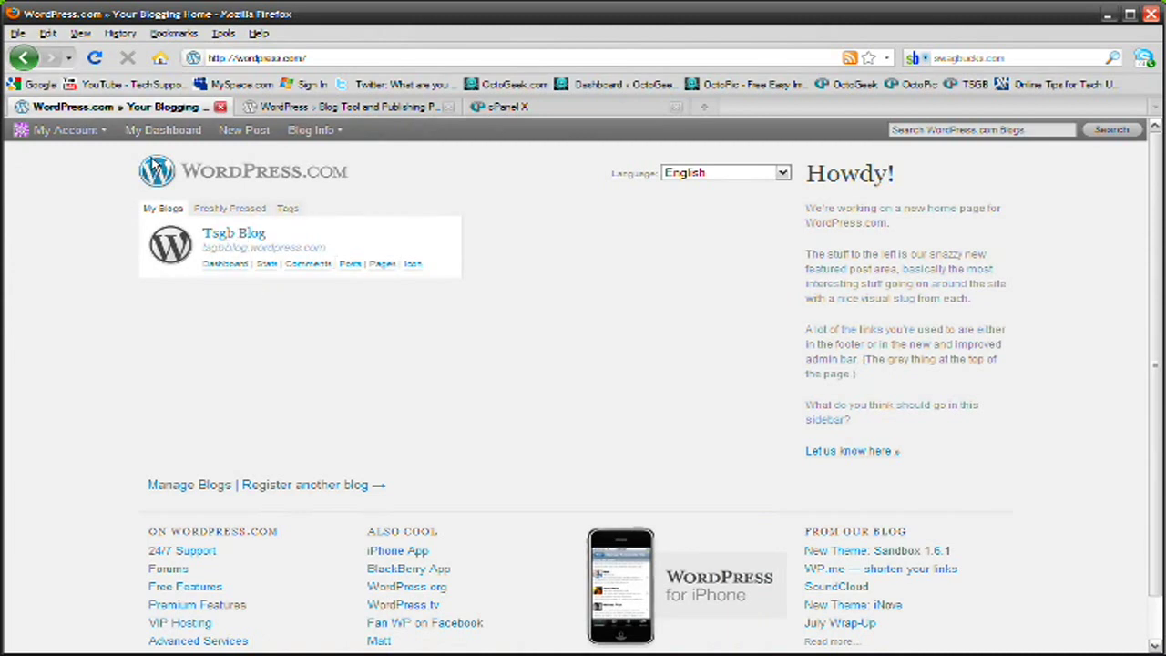
# Review the Tsgb Blog dashboard, close its tab, and switch to the cPanel X tab
pyautogui.click(157, 143)
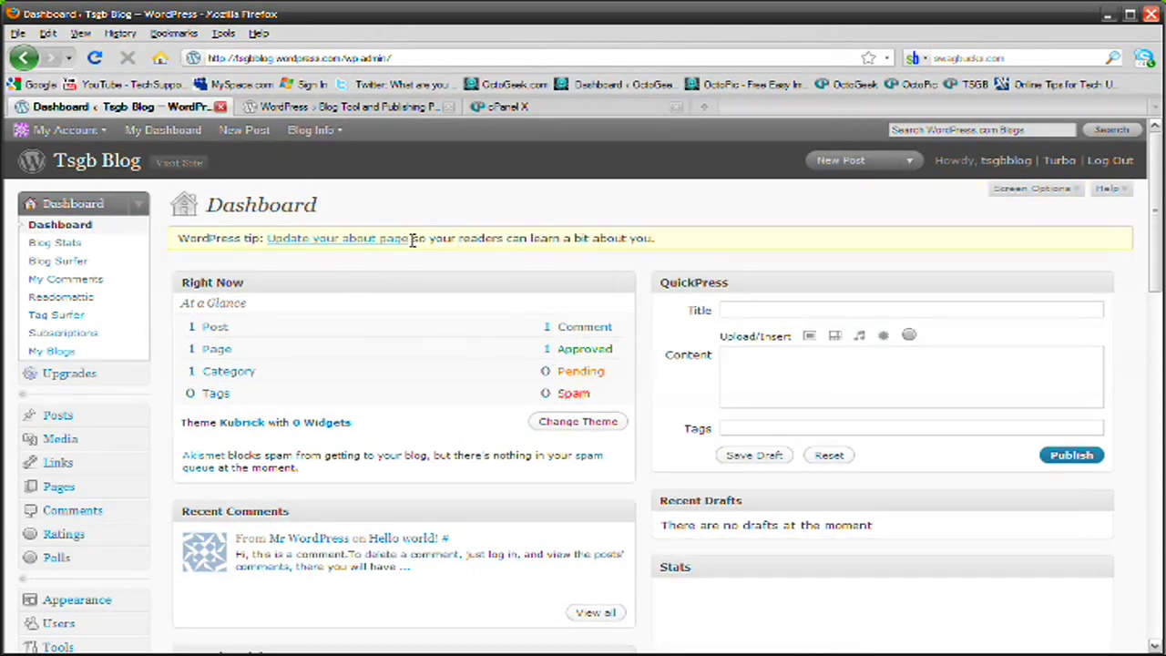
pyautogui.scroll(-4, 223, 271)
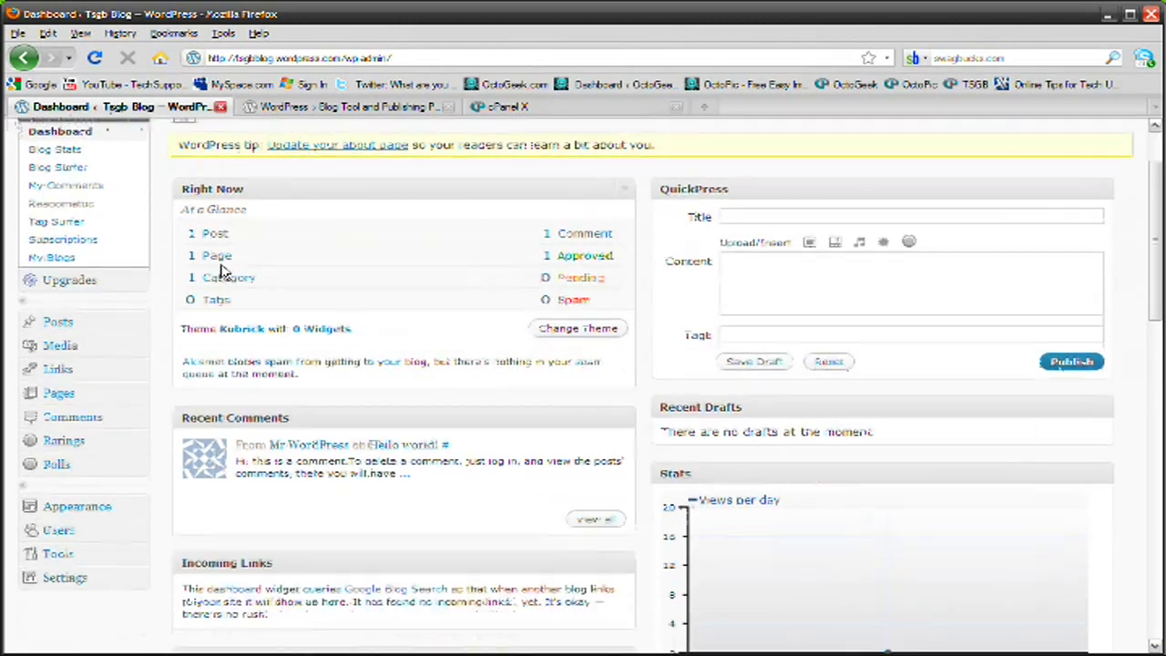
pyautogui.scroll(4, 91, 230)
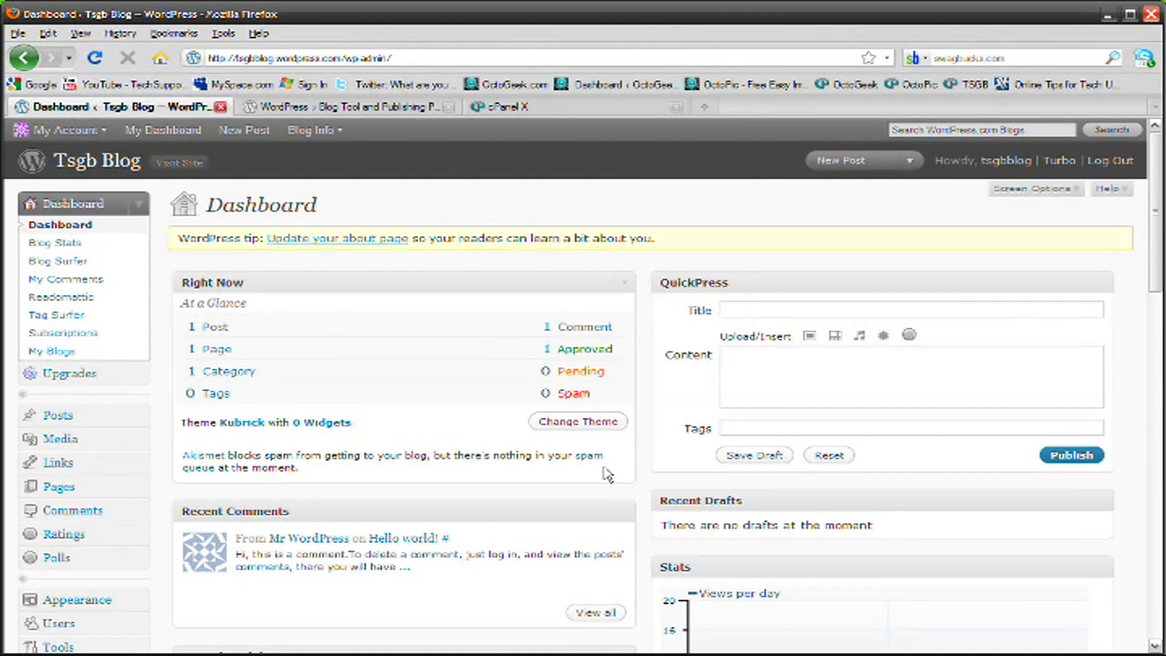
pyautogui.click(220, 107)
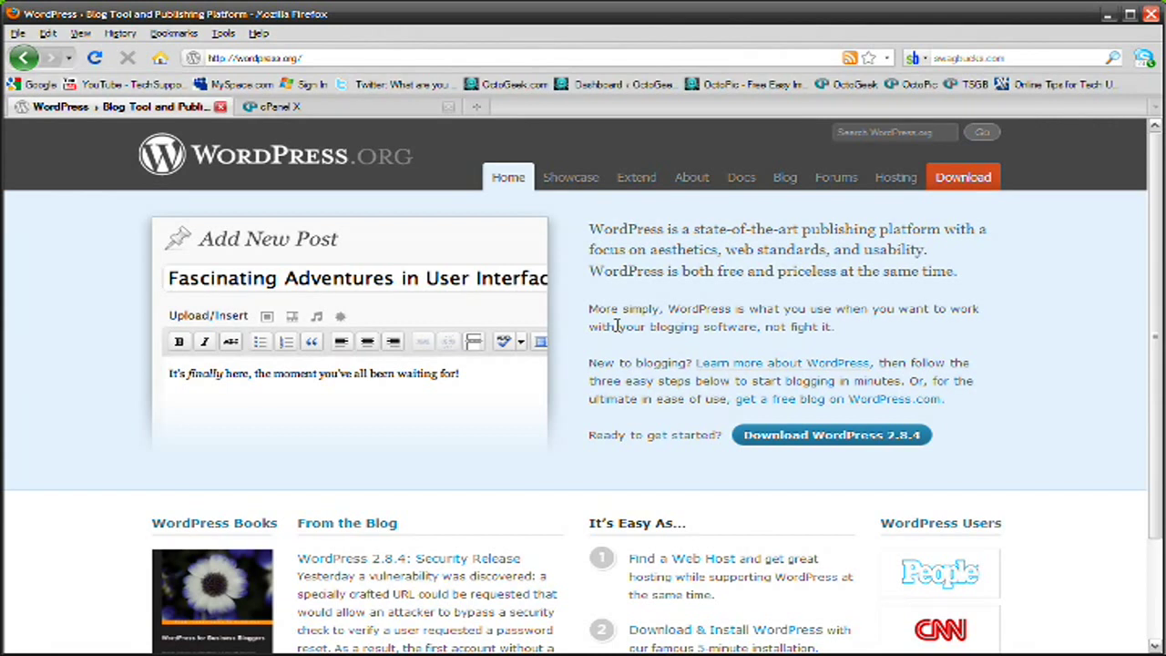
pyautogui.click(325, 109)
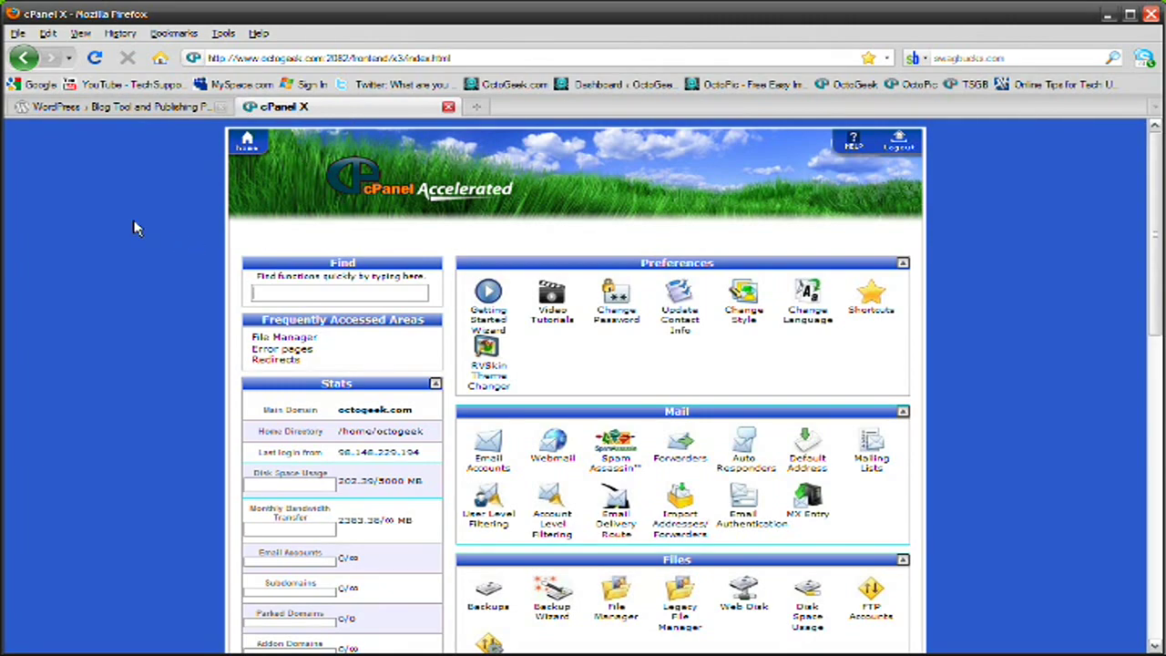
# Scroll cPanel X down to the Software / Services section showing Fantastico De Luxe
pyautogui.scroll(-15, 141, 227)
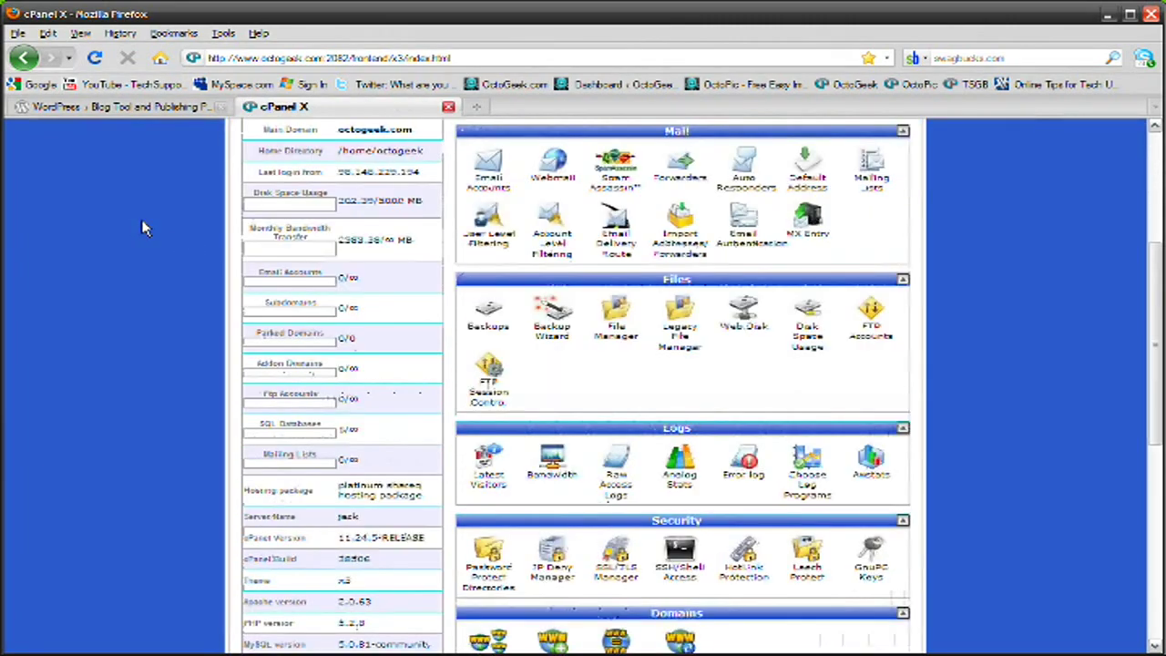
pyautogui.scroll(-3, 141, 227)
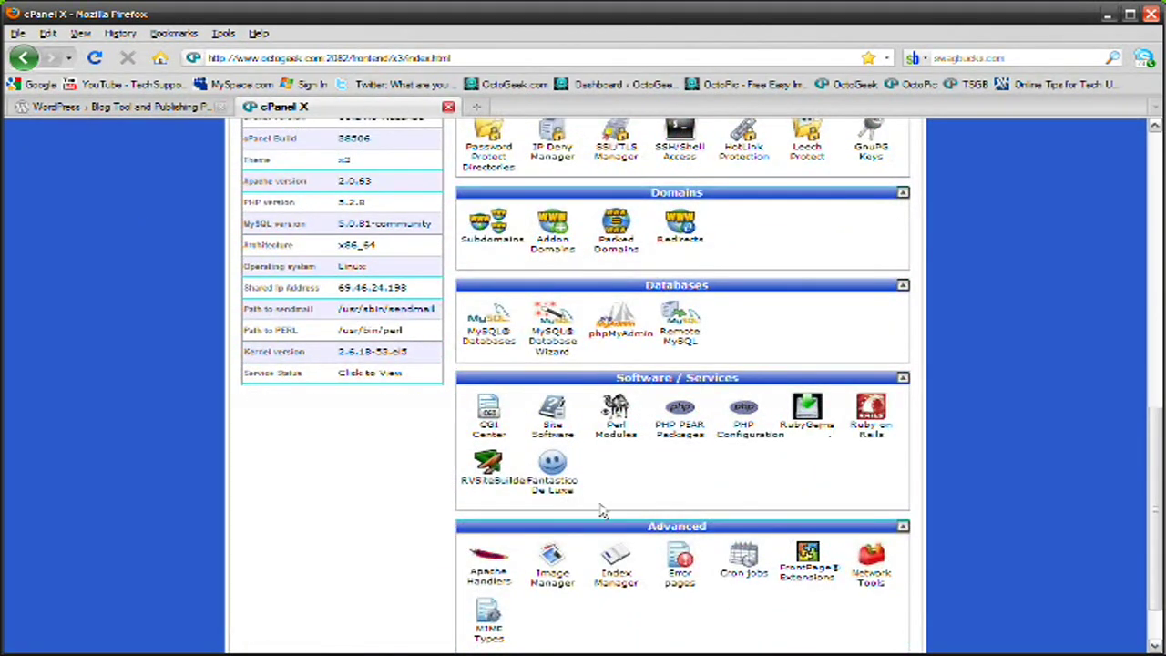
# Open Fantastico De Luxe, browse its script list, and open the WordPress 2.8.4 install page
pyautogui.click(556, 488)
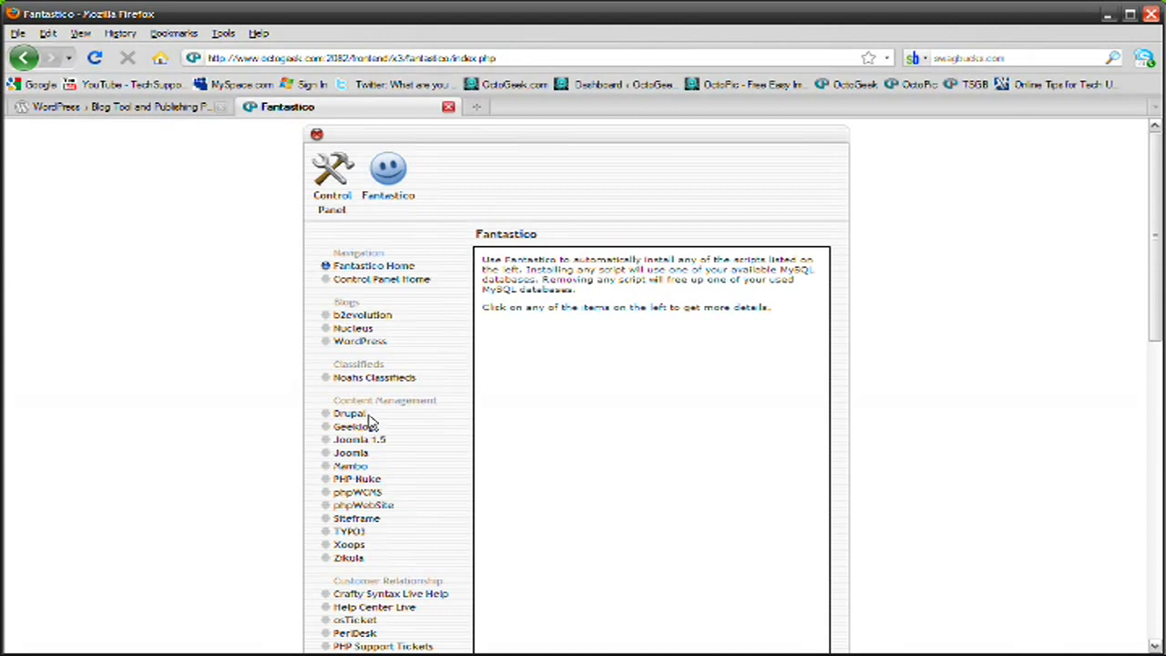
pyautogui.scroll(-5, 464, 469)
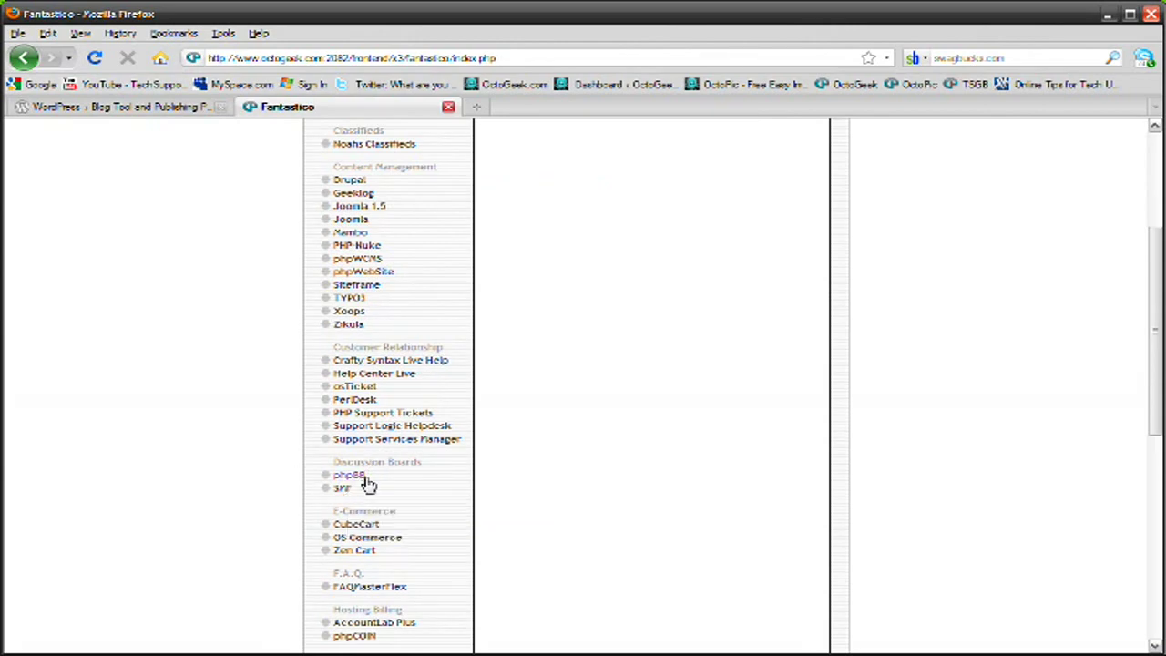
pyautogui.scroll(-10, 367, 483)
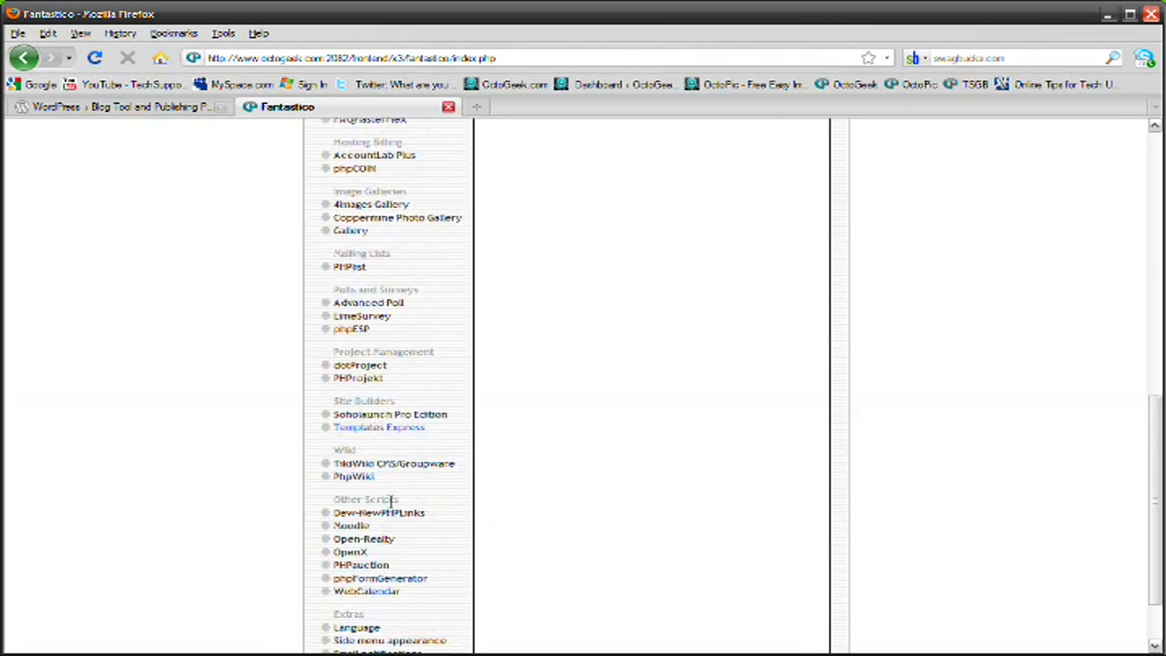
pyautogui.scroll(15, 510, 453)
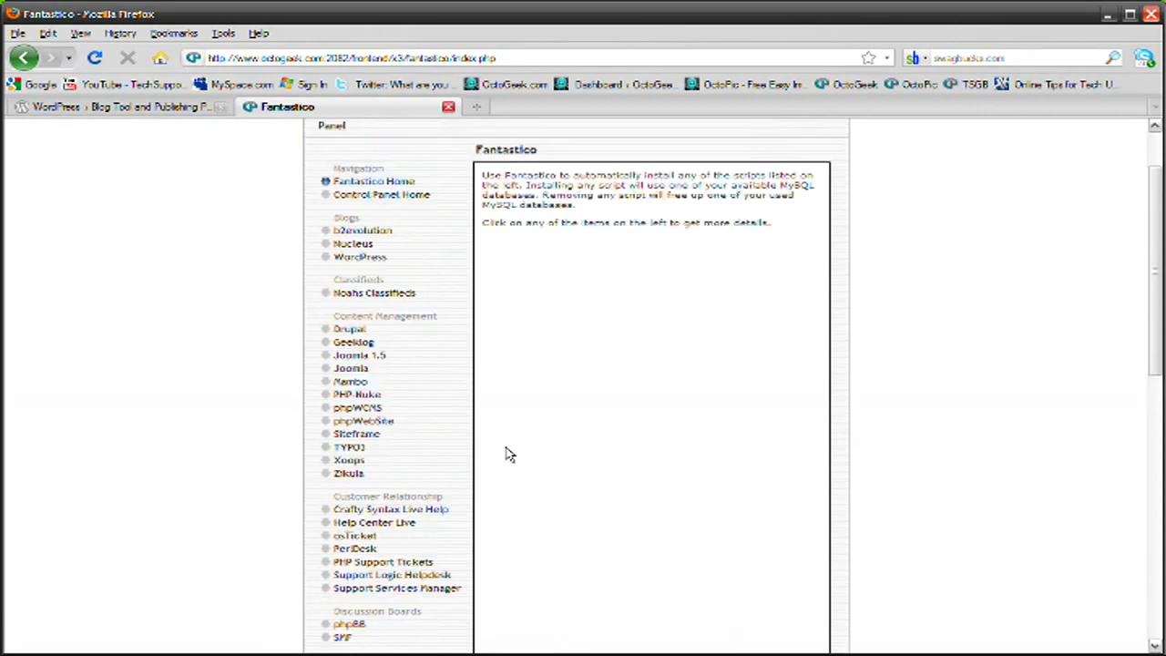
pyautogui.scroll(2, 506, 452)
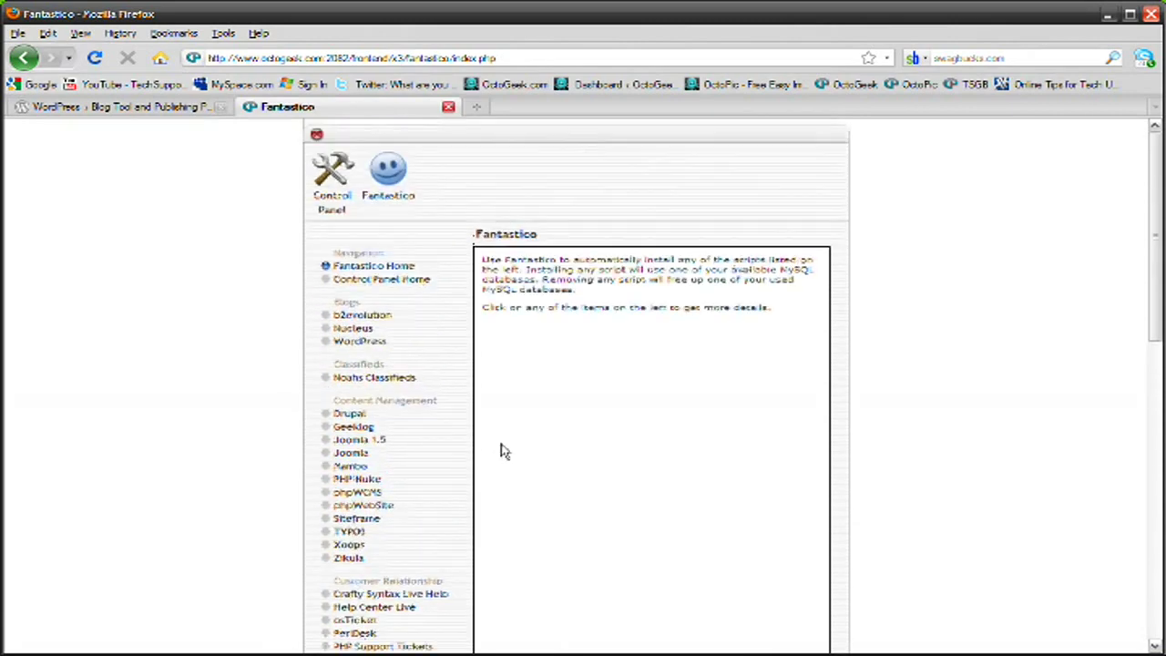
pyautogui.click(361, 343)
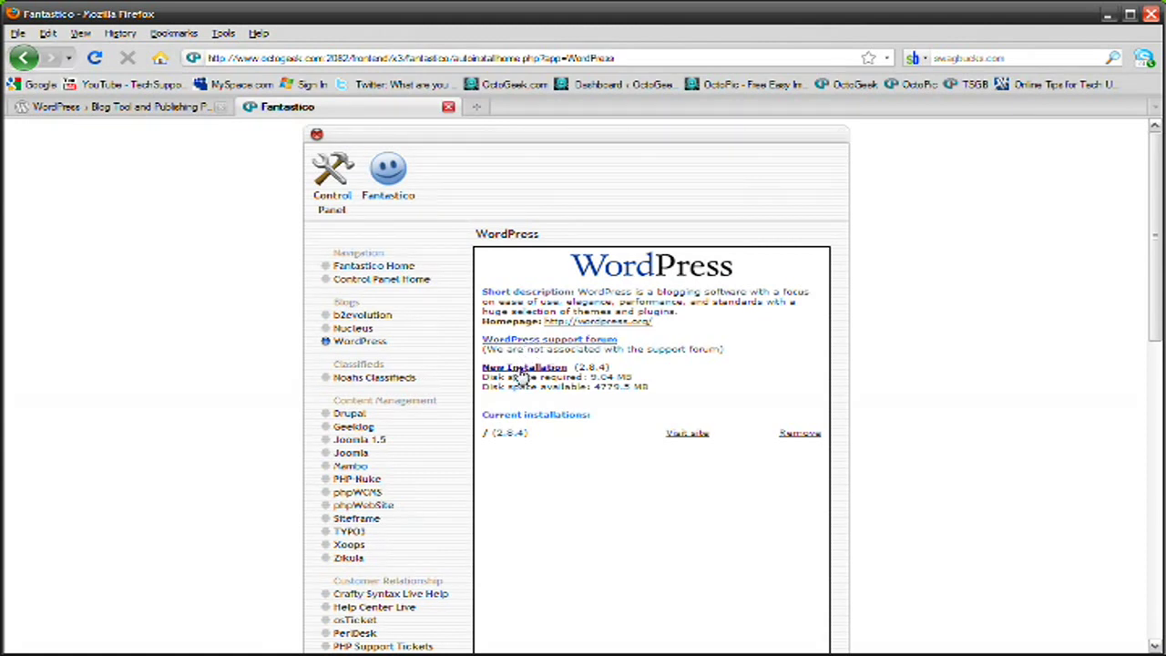
pyautogui.click(523, 369)
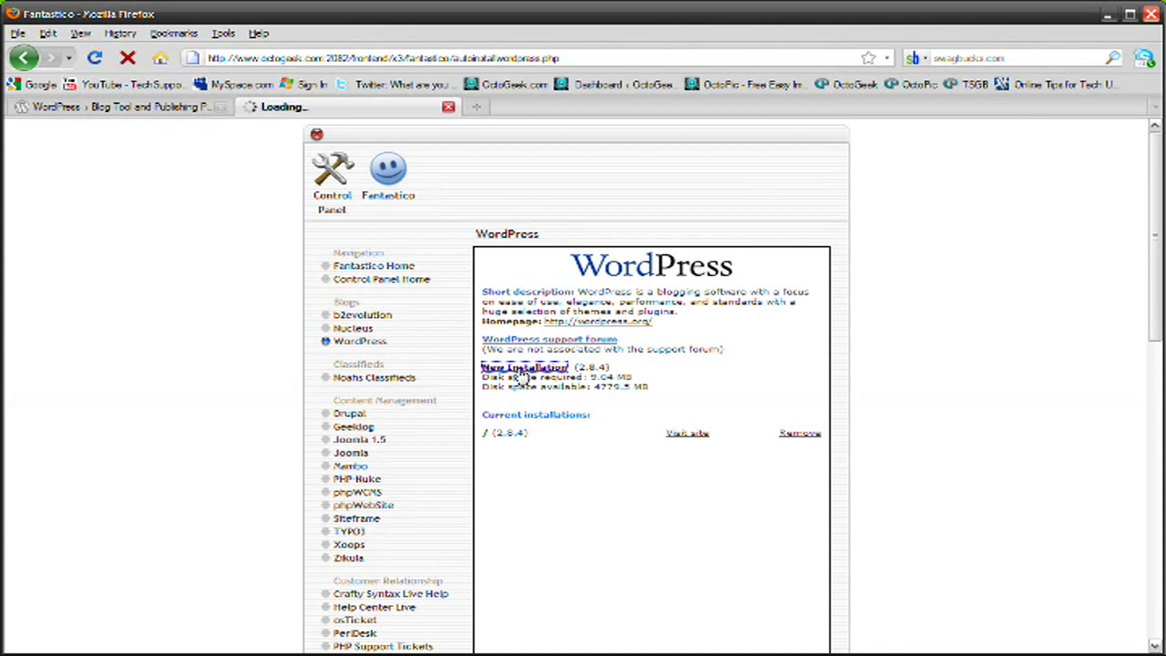
# Set the install directory to 'blog' and the admin username 'tsgbblog' with a password
pyautogui.scroll(-1, 629, 312)
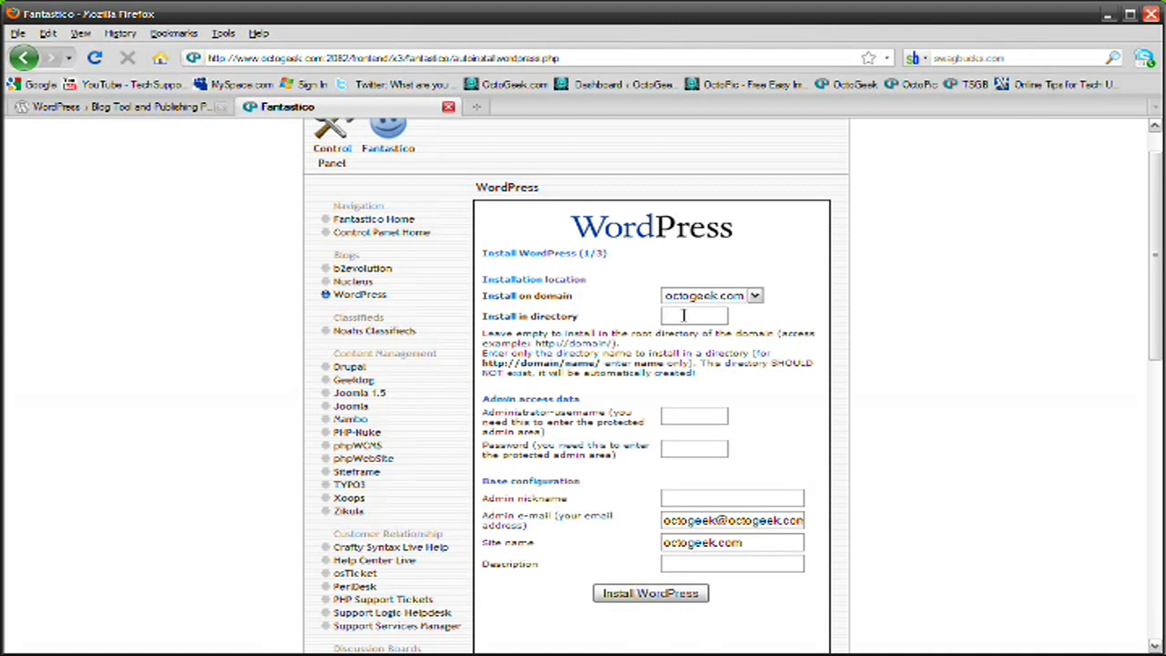
pyautogui.write('blog')
pyautogui.click(669, 416)
pyautogui.write('tsgb')
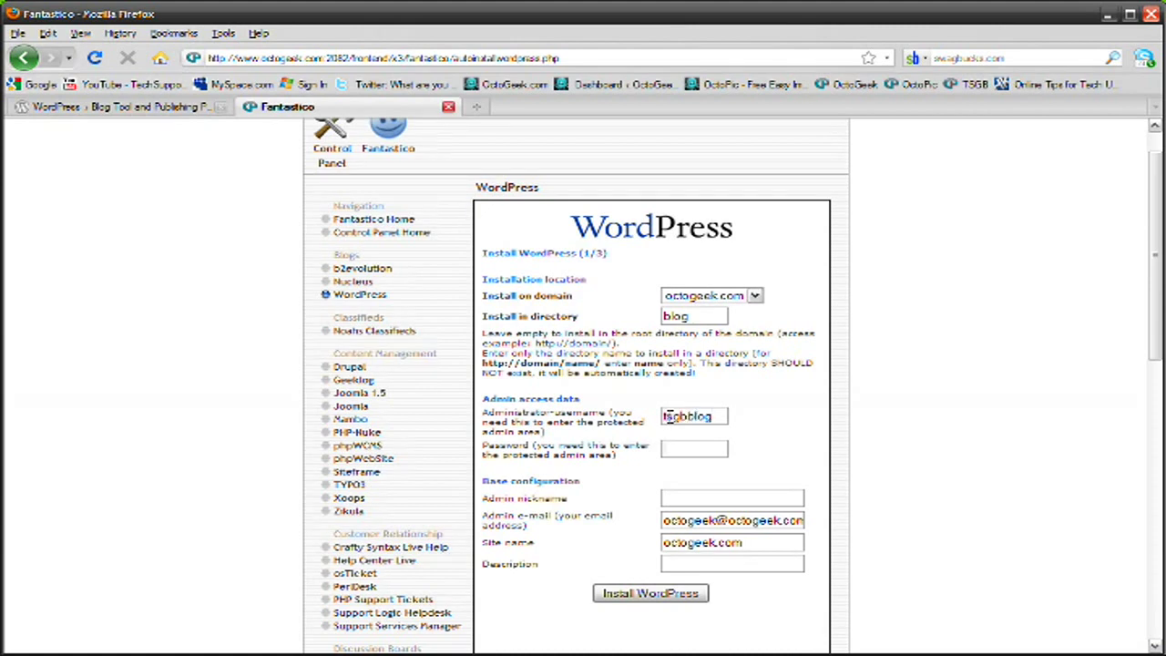
pyautogui.write('blog')
pyautogui.press('Tab')
pyautogui.write('password')
# Enter the admin nickname 'tsgbbl' and submit the WordPress installation
pyautogui.scroll(-2, 733, 401)
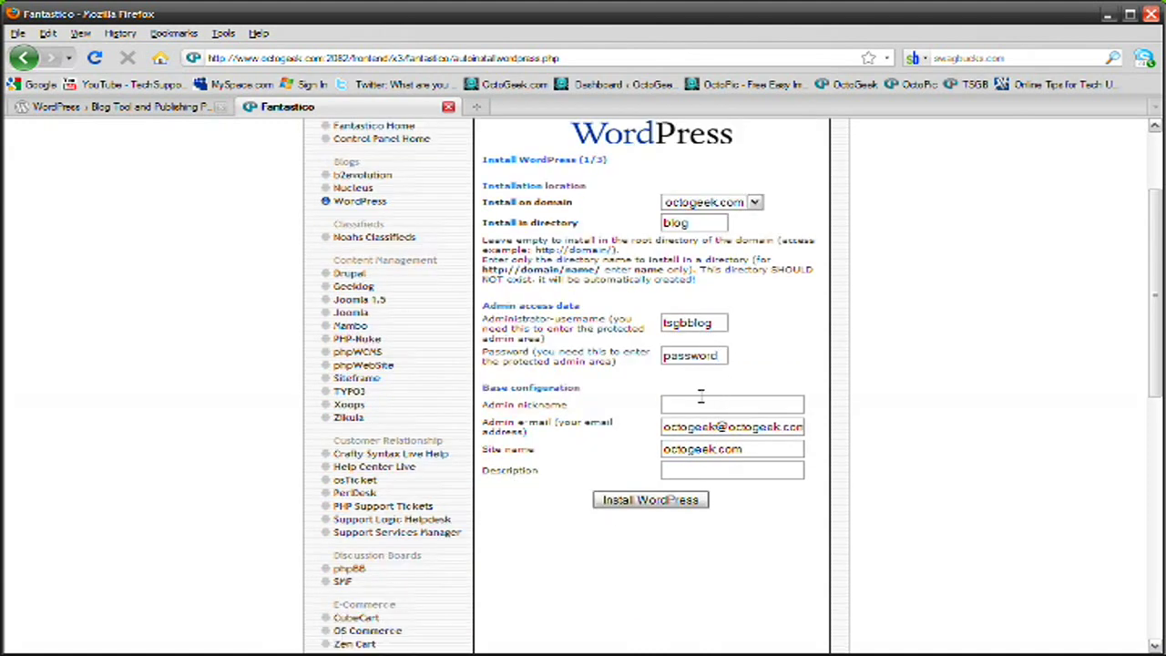
pyautogui.click(700, 401)
pyautogui.write('tsgbblog')
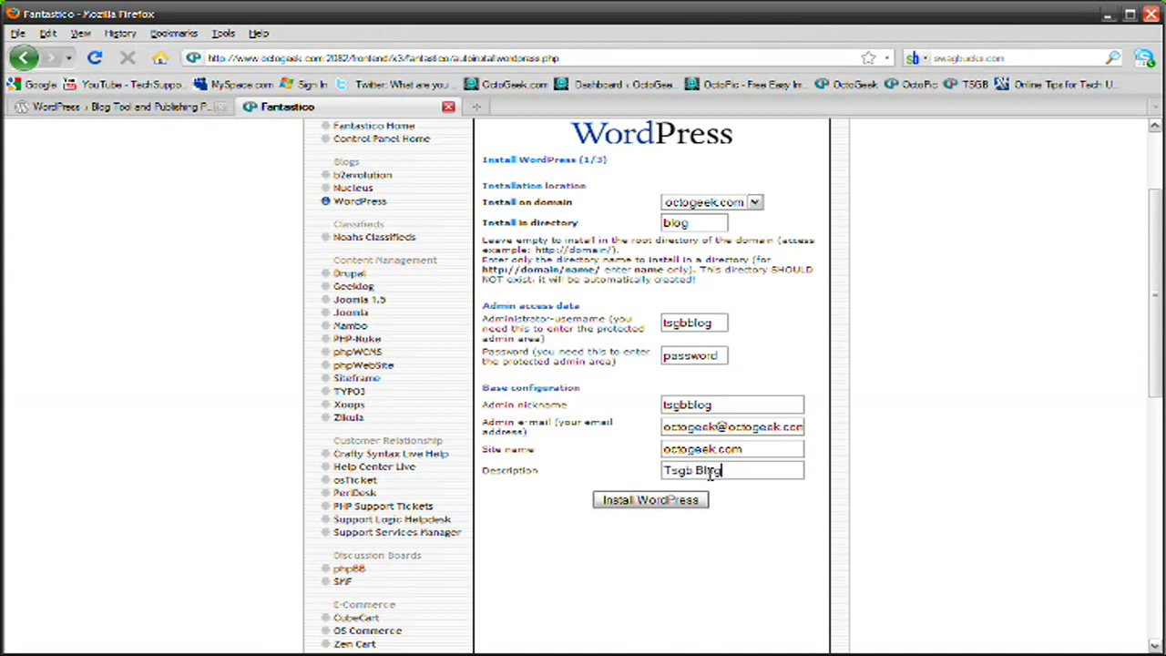
pyautogui.click(647, 501)
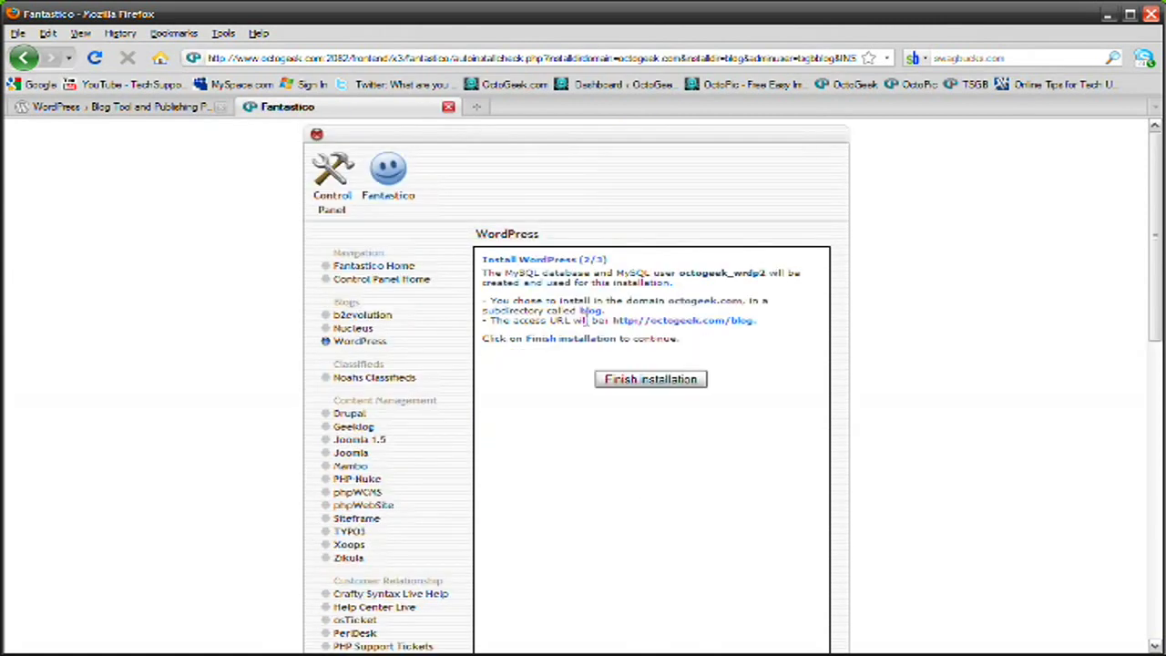
# Finish the WordPress installation into the blog folder on octogeek.com
pyautogui.click(649, 381)
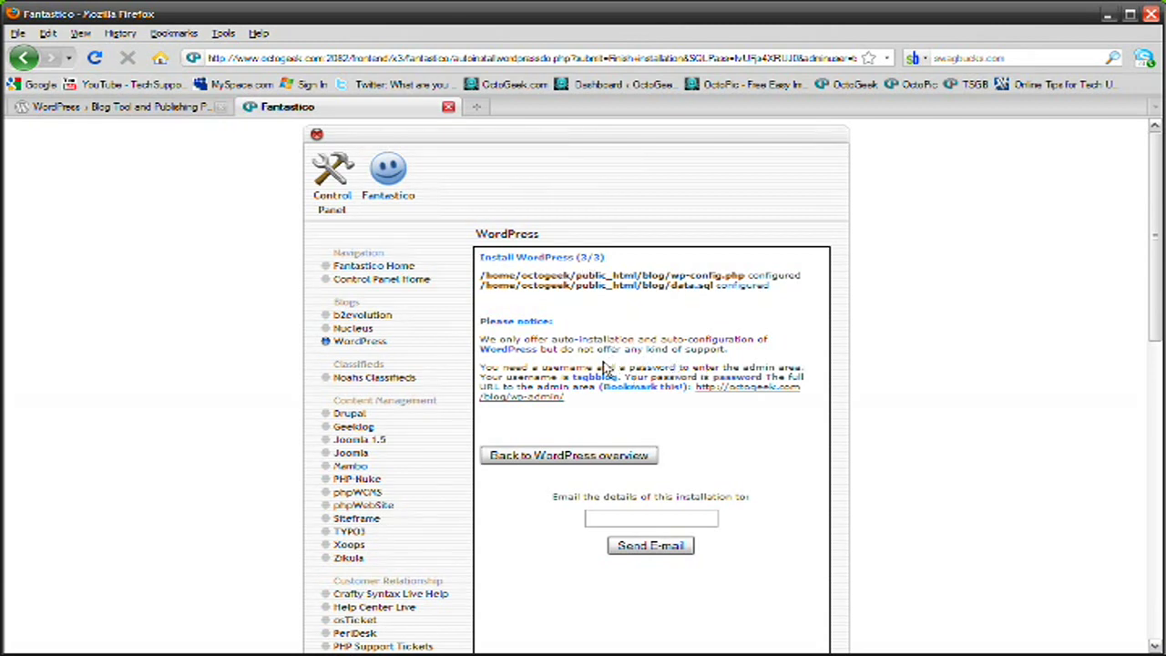
# Load octogeek.com/blog in a new tab, review its Hello world! post, then enter tsgbblog.wordpress.com
pyautogui.hotkey('ctrl', 't')
pyautogui.write('octogeek.')
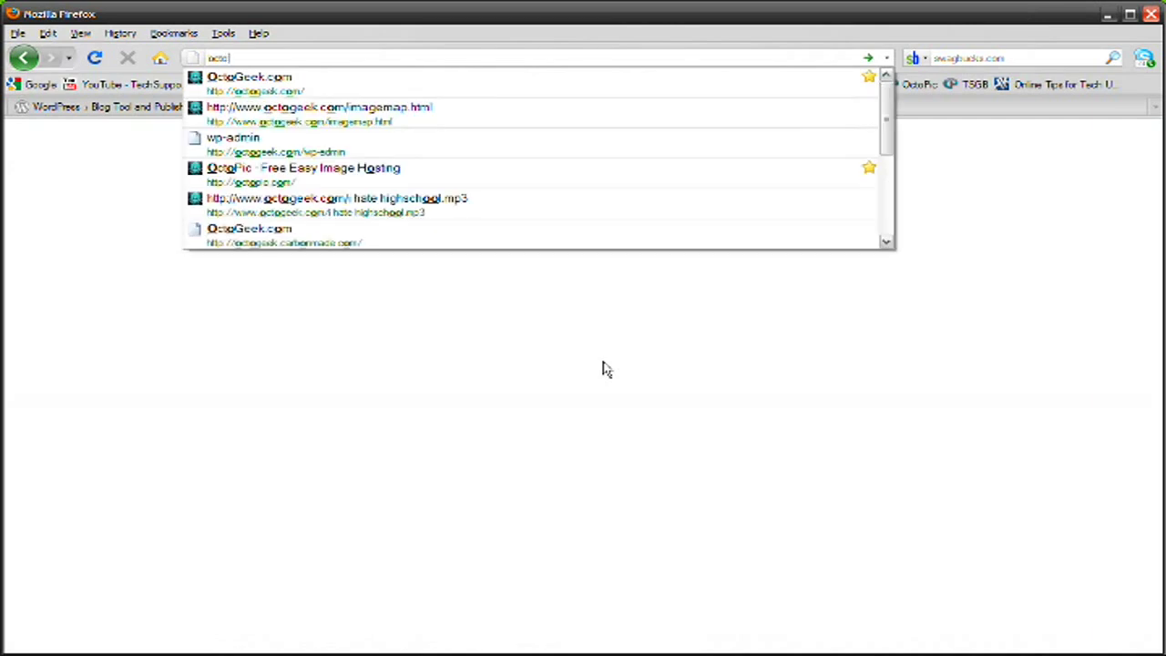
pyautogui.write('com/blog/')
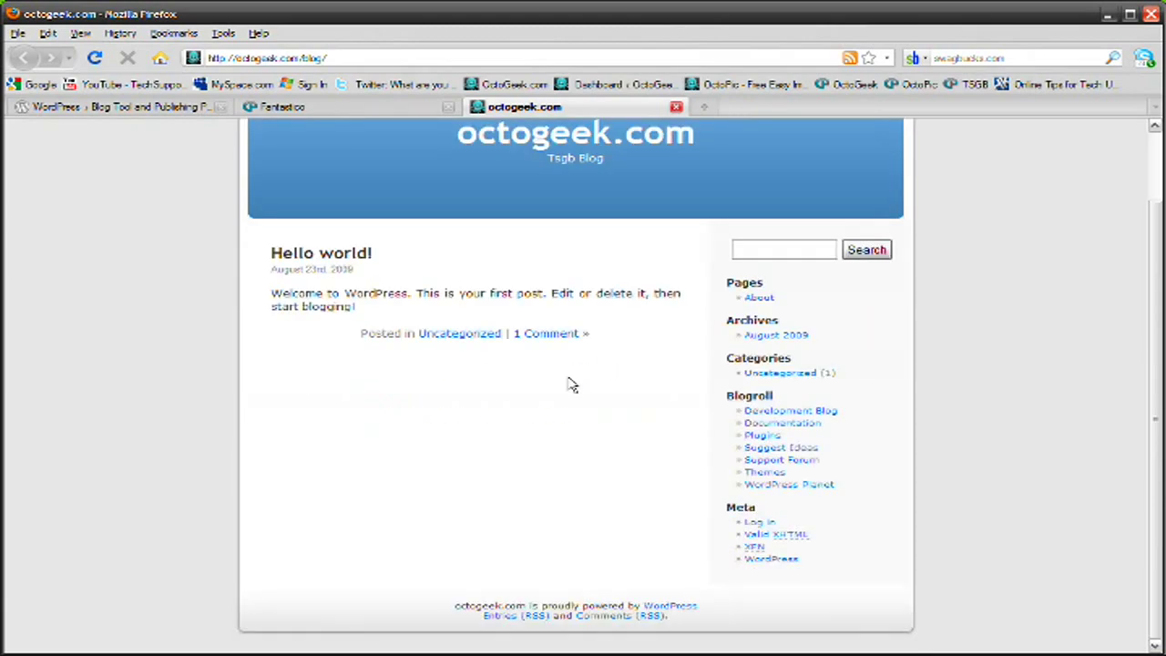
pyautogui.scroll(3, 570, 385)
pyautogui.scroll(-3, 510, 218)
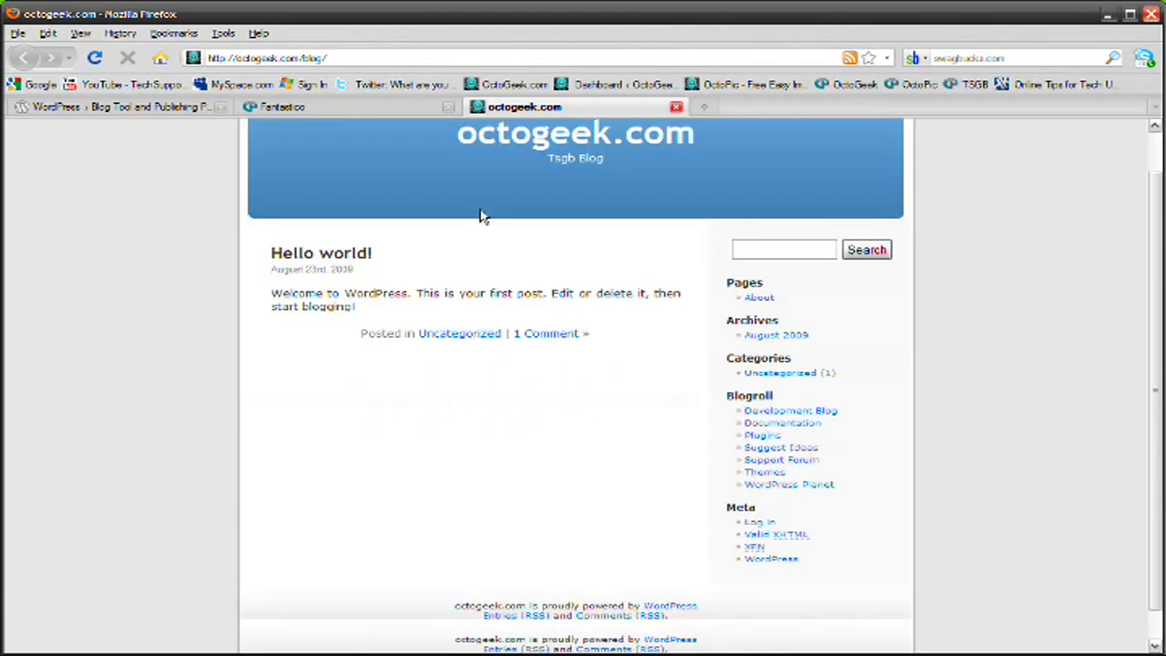
pyautogui.scroll(3, 520, 295)
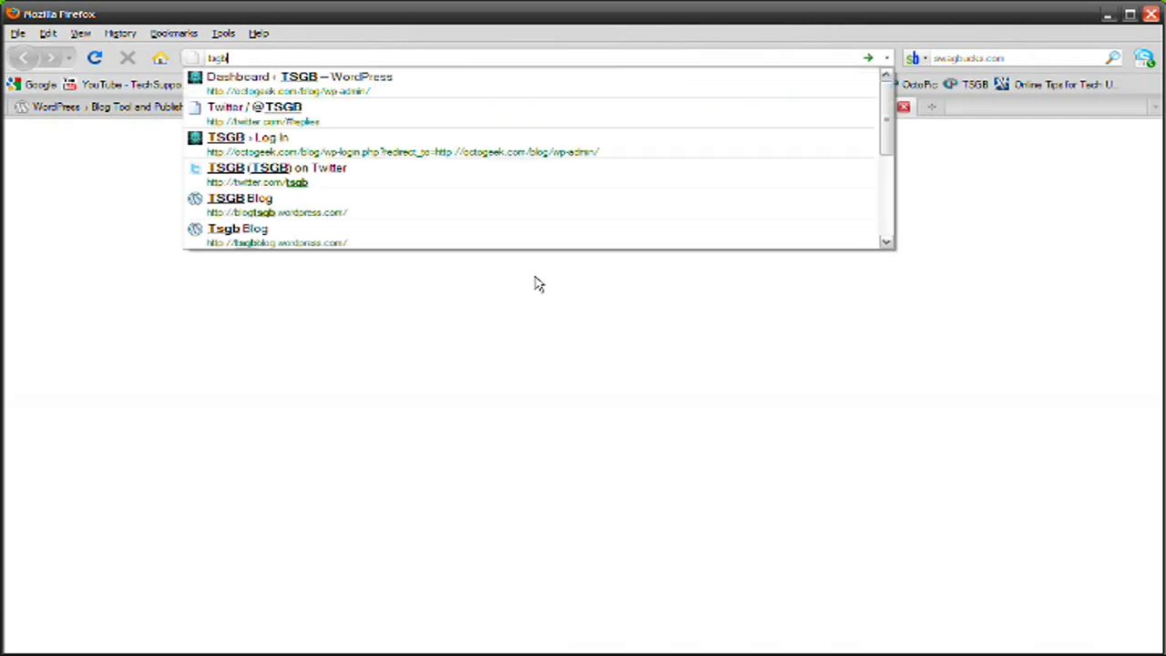
pyautogui.write('blog.wor')
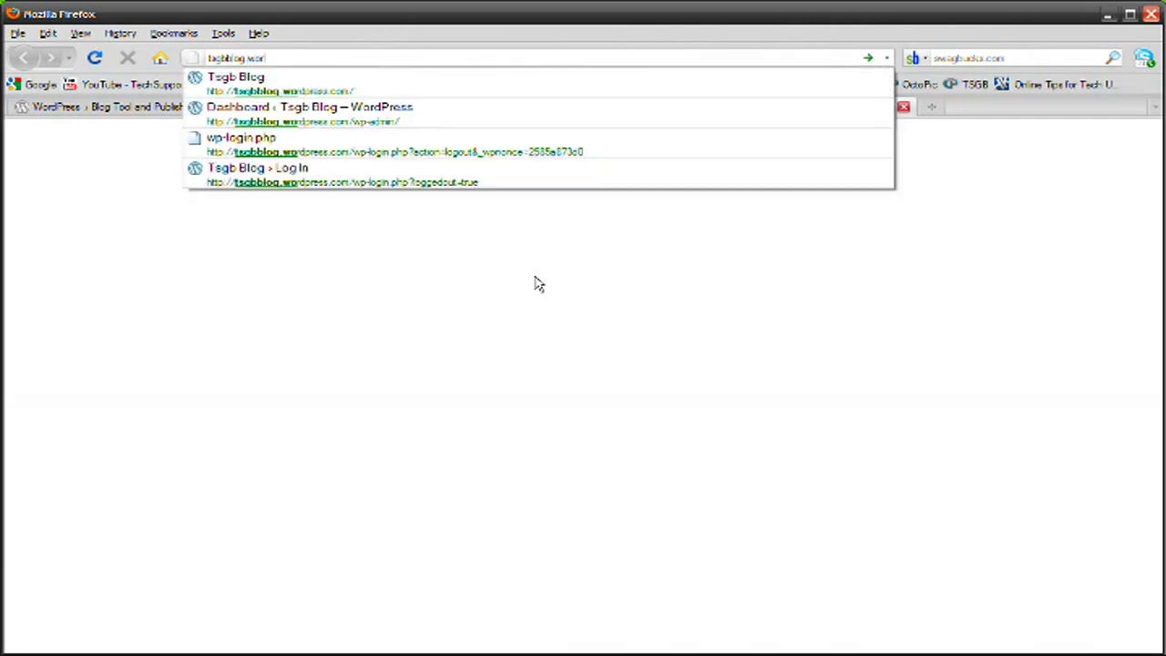
pyautogui.write('dpress.com')
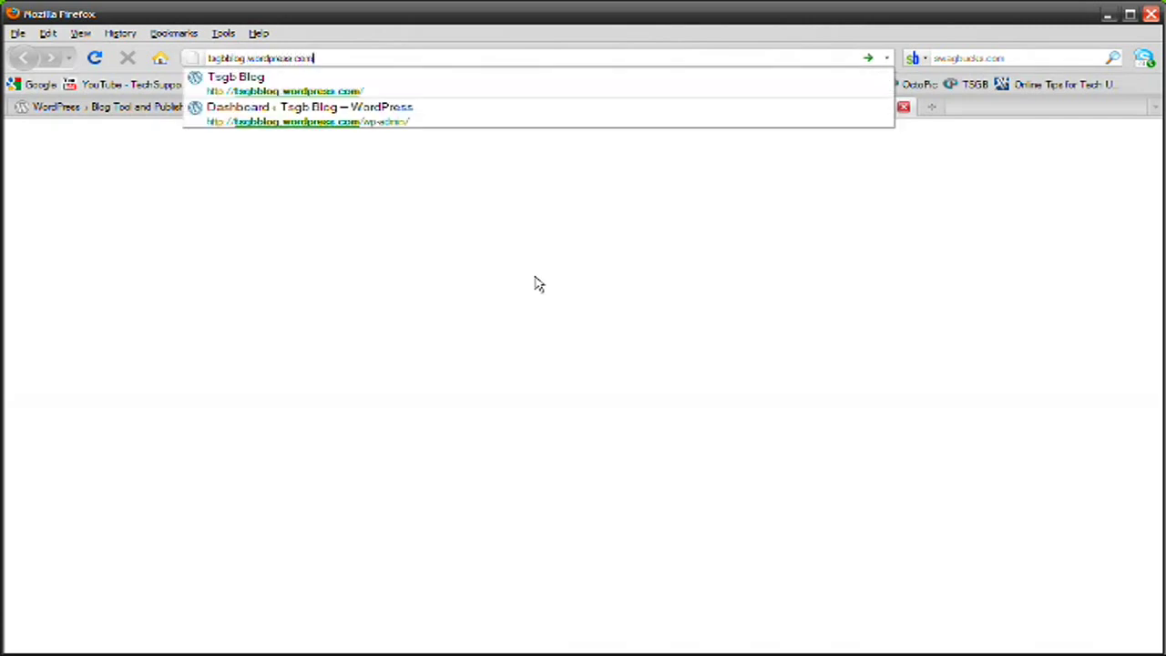
# Load the Tsgb Blog at tsgbblog.wordpress.com and look over its page
pyautogui.press('Return')
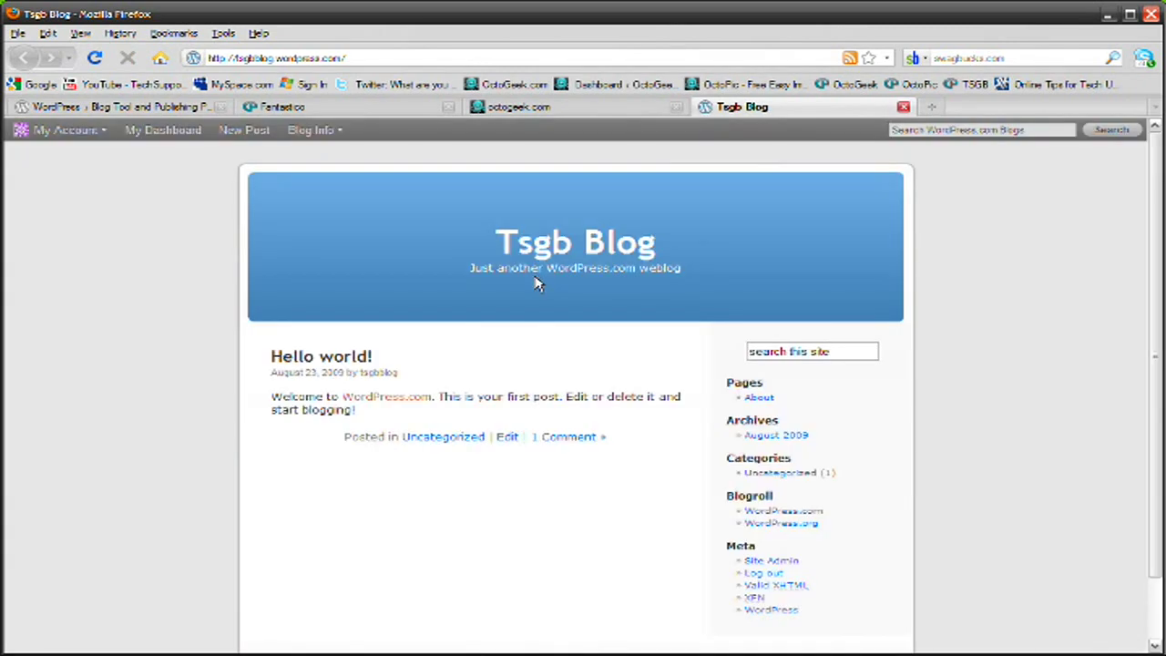
pyautogui.scroll(-2, 477, 235)
pyautogui.scroll(2, 489, 279)
pyautogui.moveTo(62, 135)
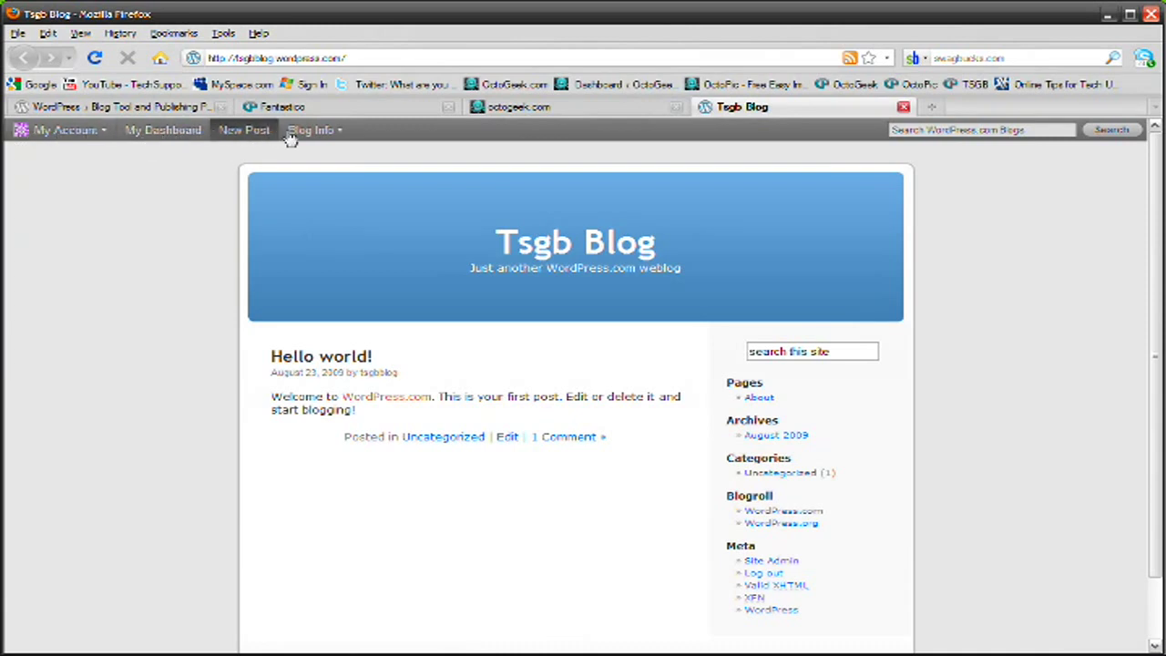
pyautogui.scroll(-2, 904, 292)
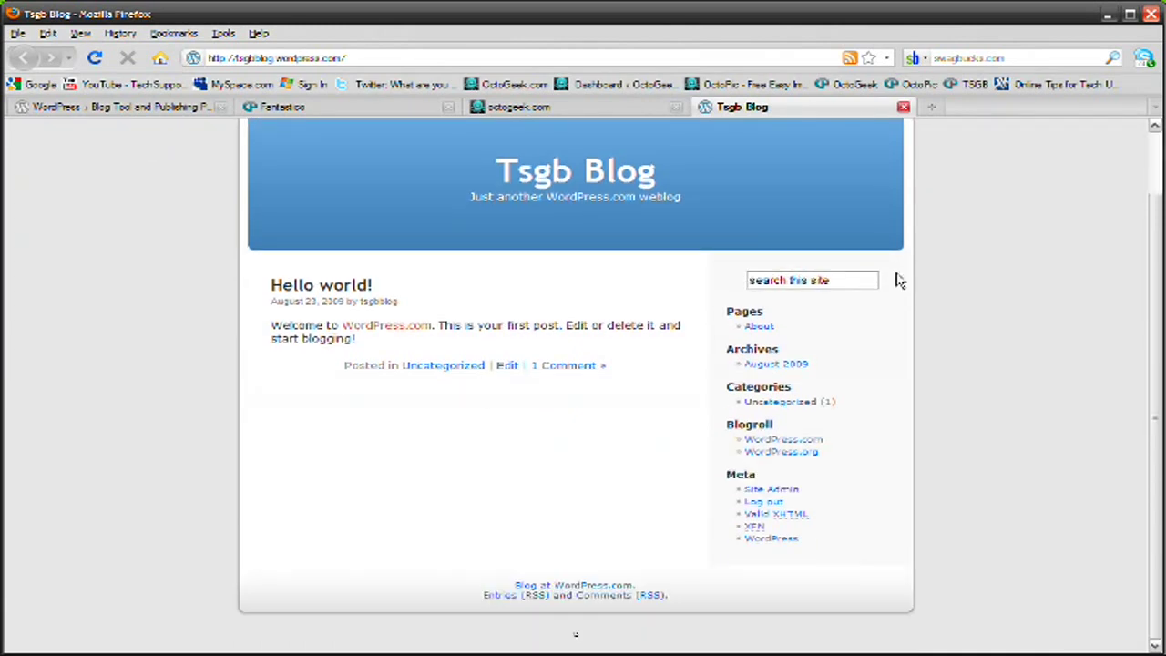
pyautogui.scroll(2, 892, 268)
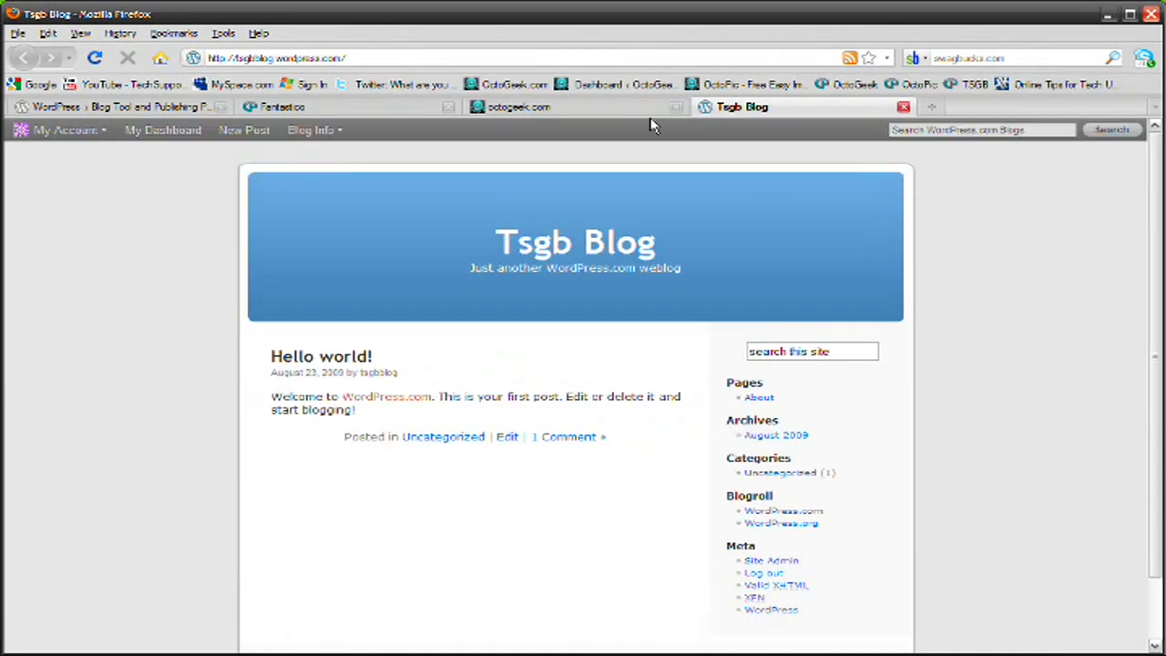
# Compare the octogeek.com blog with the Tsgb Blog, ending on the octogeek.com tab
pyautogui.click(565, 109)
pyautogui.scroll(-2, 606, 228)
pyautogui.scroll(1, 697, 262)
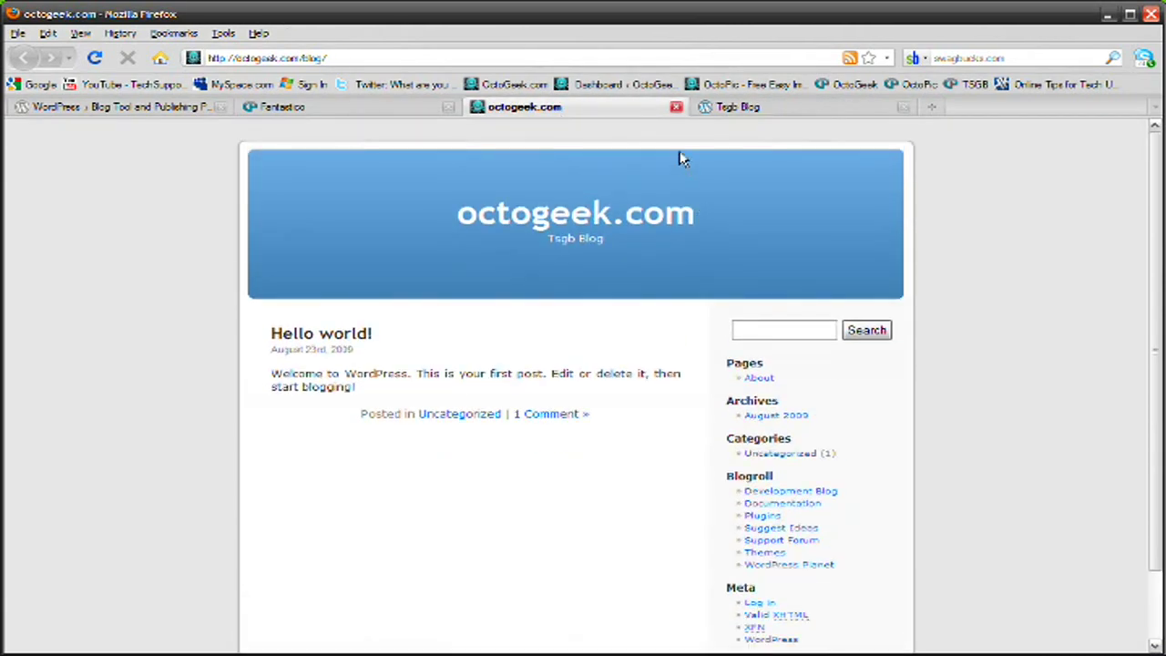
pyautogui.click(770, 107)
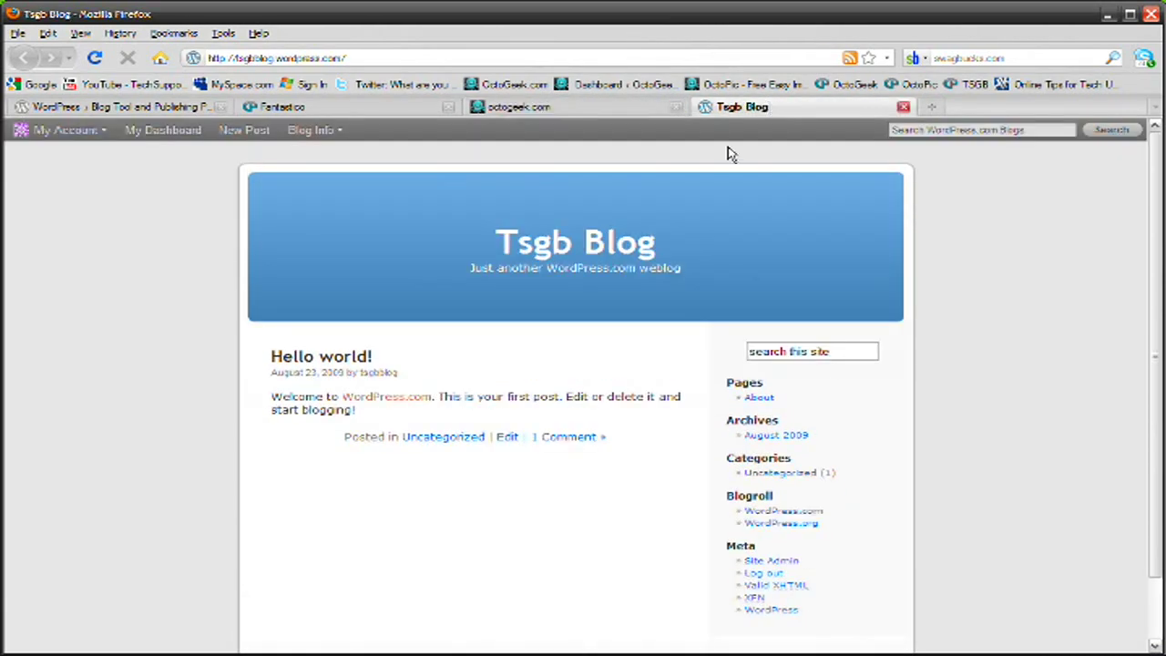
pyautogui.click(572, 108)
# Glance at the Fantastico installation summary, then return to the octogeek.com blog
pyautogui.click(269, 111)
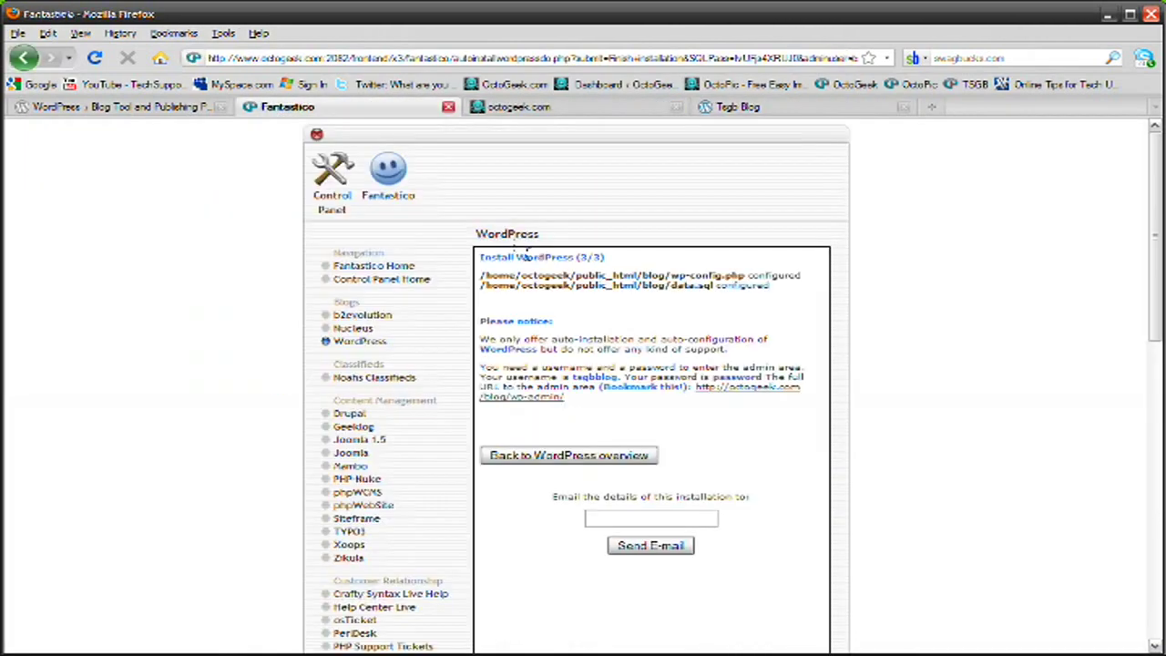
pyautogui.click(505, 112)
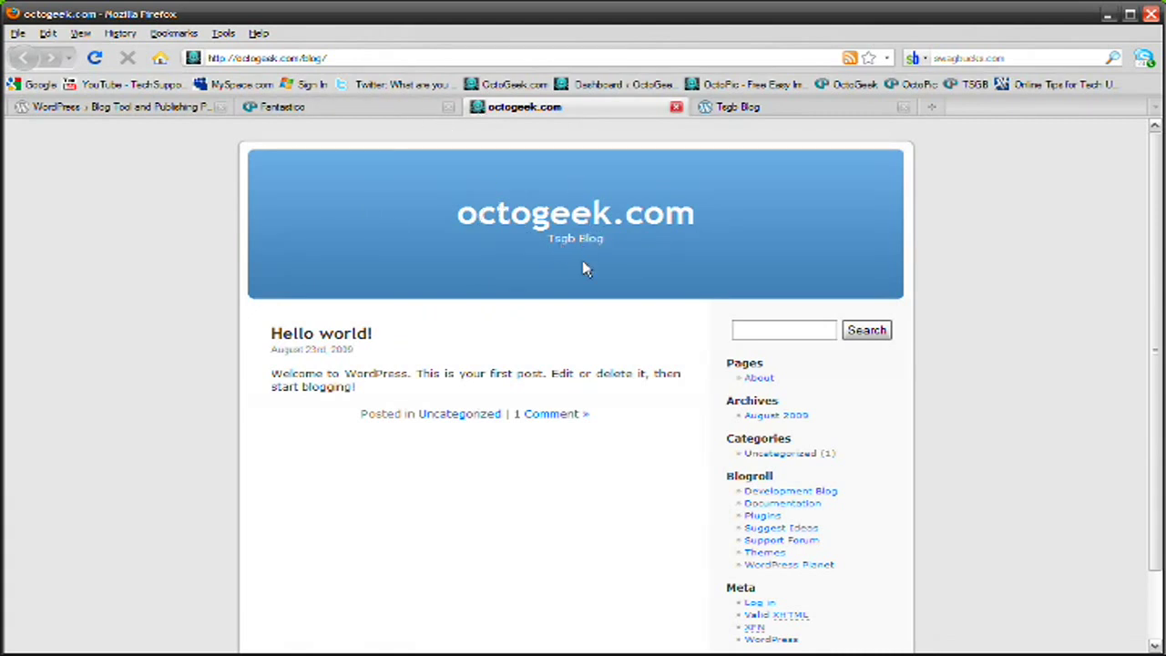
pyautogui.scroll(-3, 585, 269)
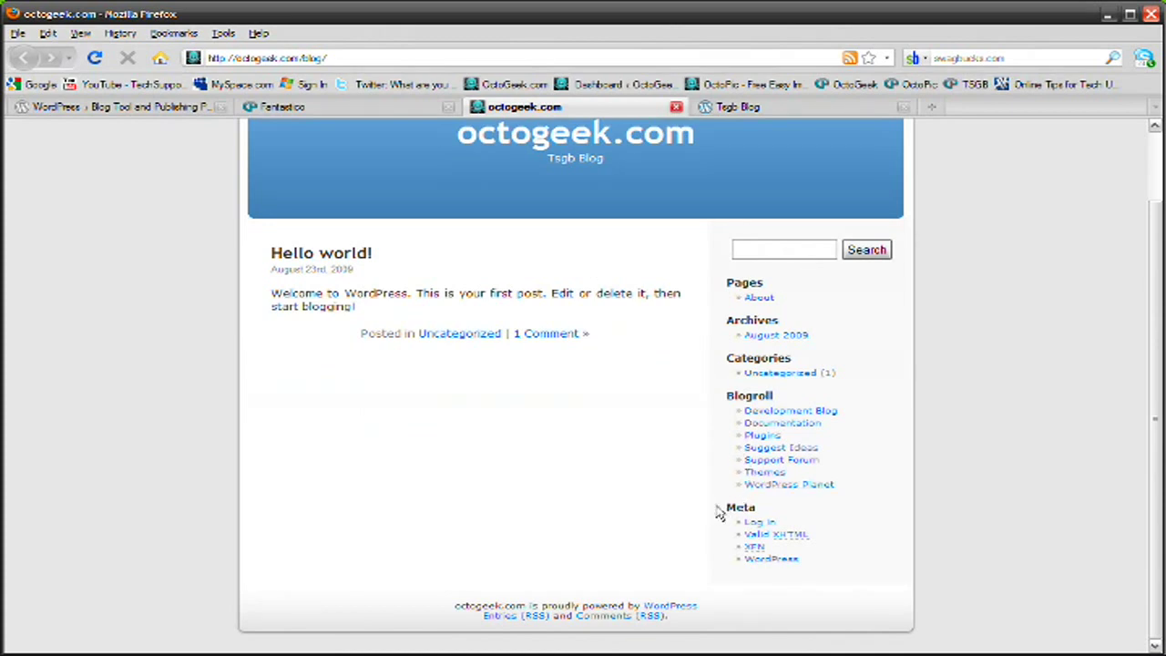
# Log in with the admin username and password, declining to save the password
pyautogui.click(768, 524)
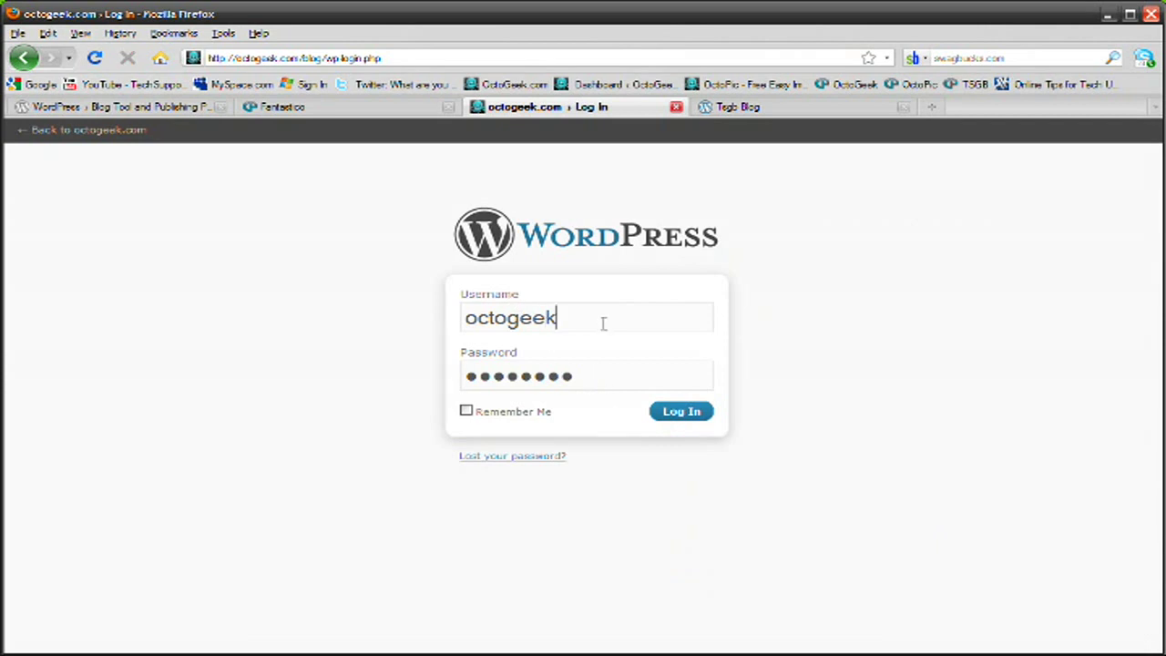
pyautogui.doubleClick(604, 322)
pyautogui.write('tsgbblog')
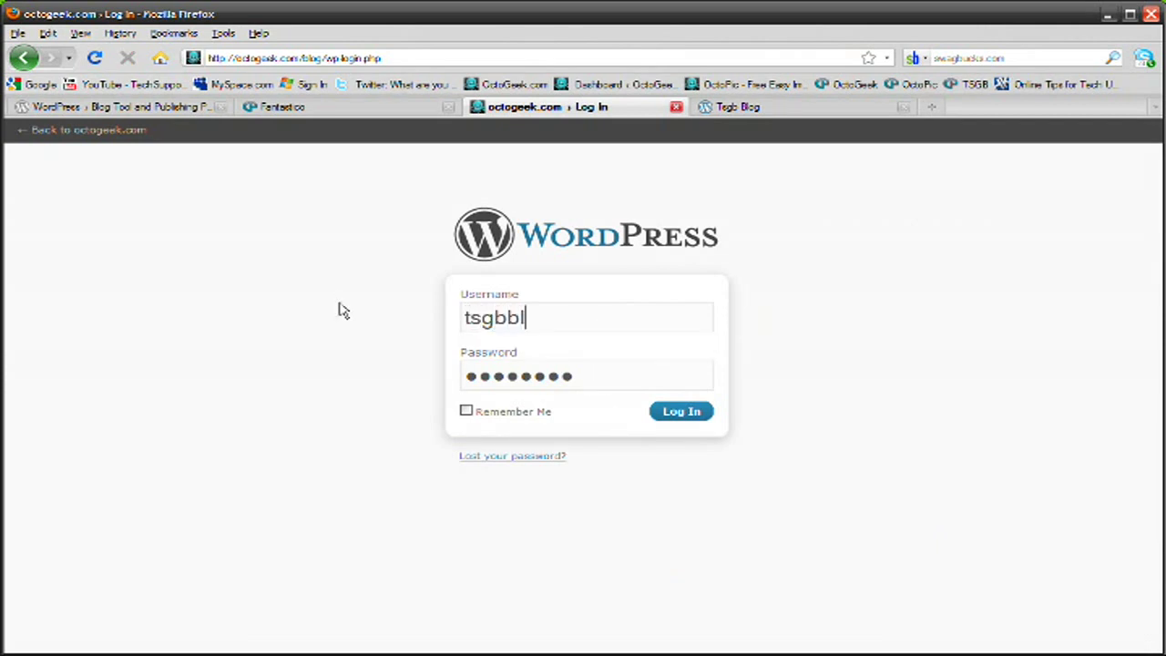
pyautogui.press('Tab')
pyautogui.write('********')
pyautogui.click(683, 415)
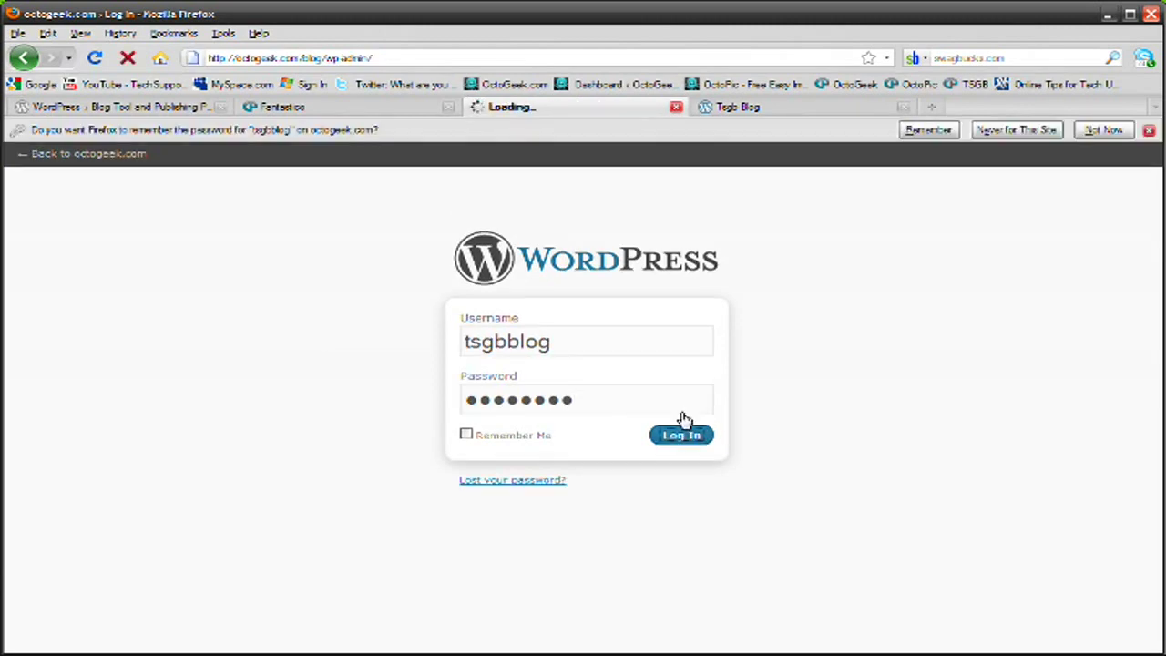
pyautogui.click(1098, 132)
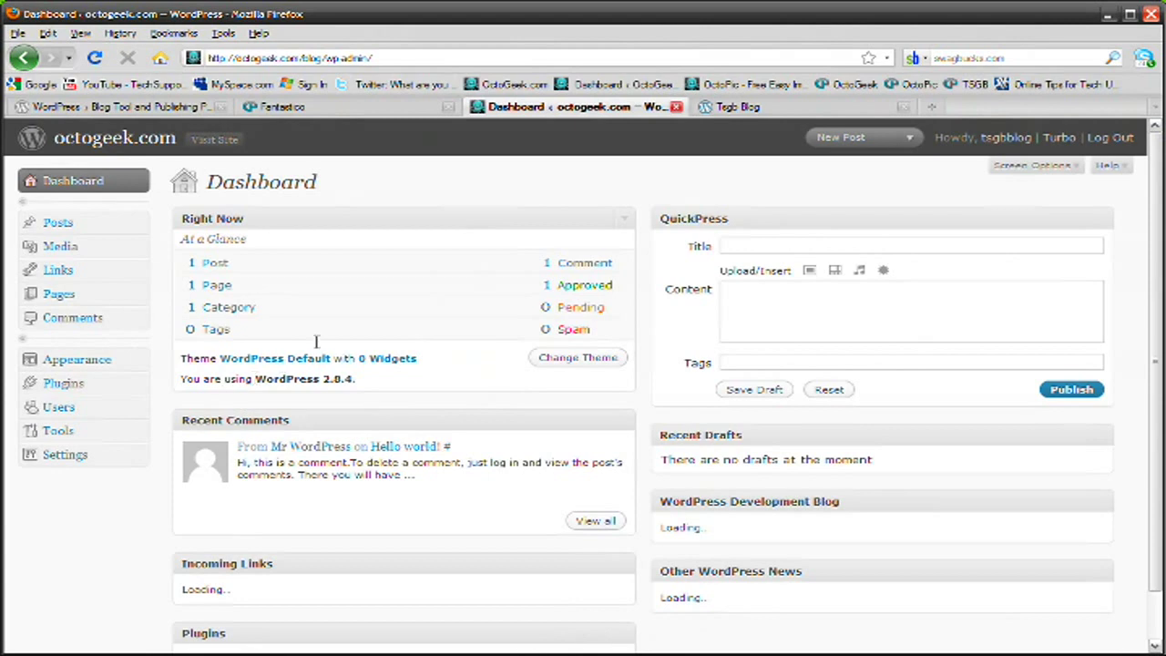
pyautogui.click(307, 59)
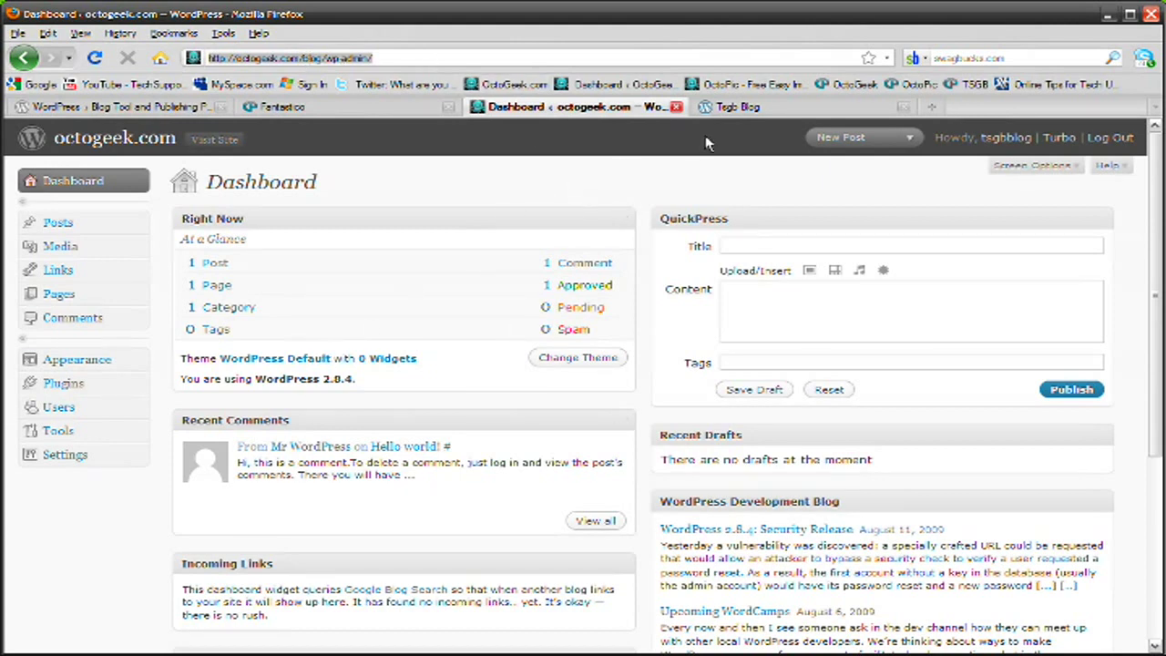
pyautogui.click(729, 107)
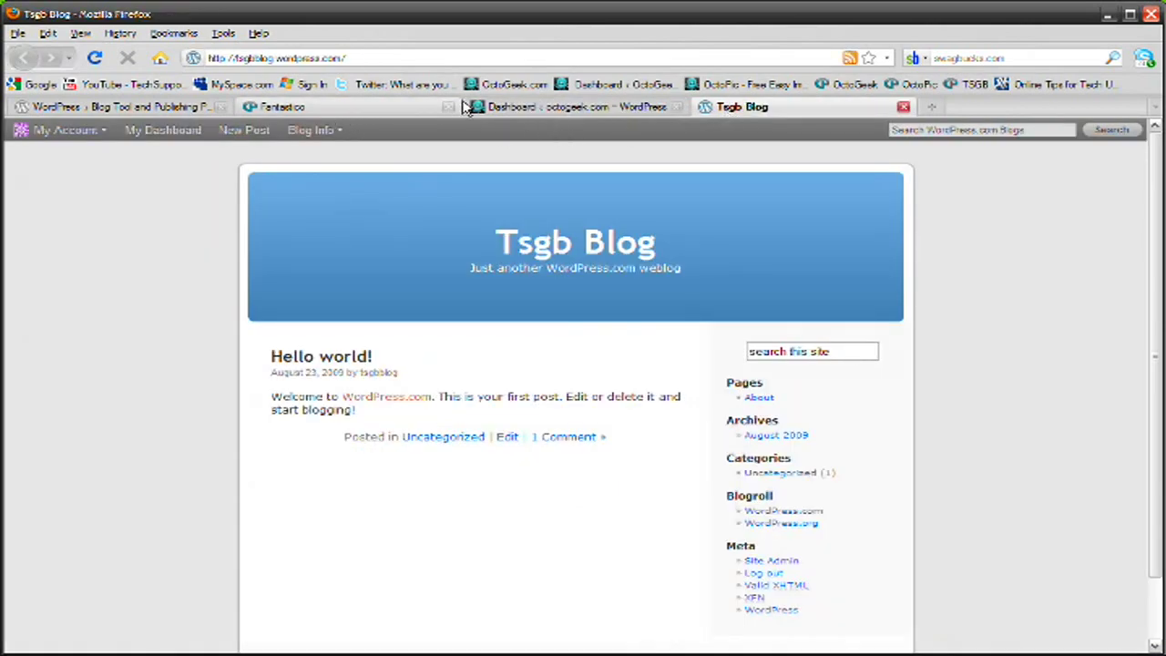
pyautogui.hotkey('ctrl', 'shift', 'Tab')
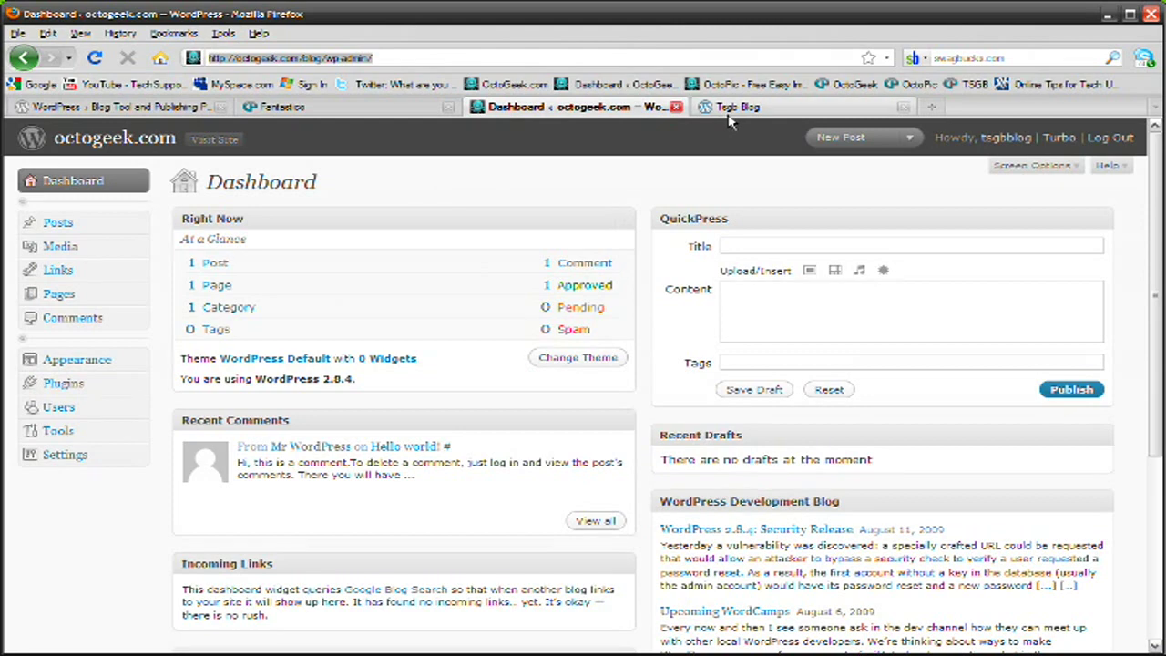
# Minimize Firefox, leaving the WordPress Dashboard open in the background
pyautogui.moveTo(228, 652)
pyautogui.click(324, 644)
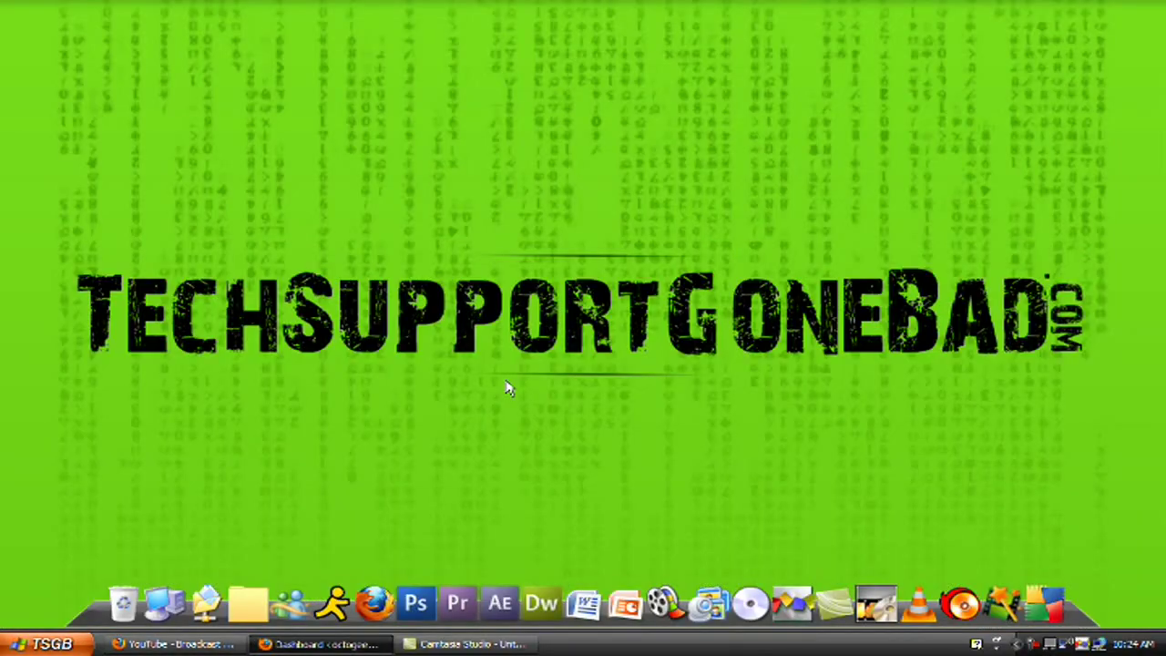